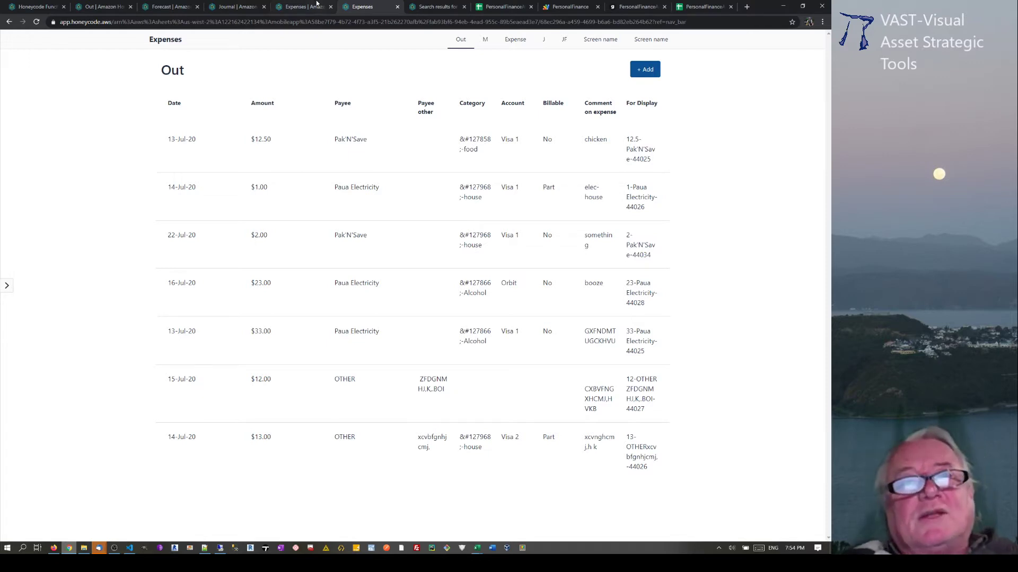
Look through the Honeycode Expenses app's M, Expense, J and JF screens, ending on the Out expense list
click(487, 41)
click(517, 42)
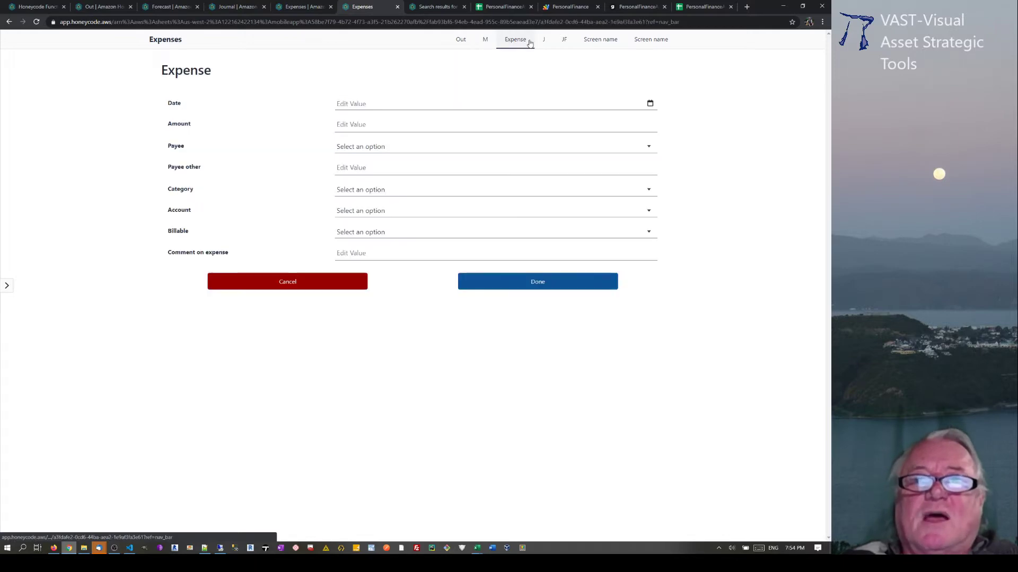
click(544, 39)
click(564, 39)
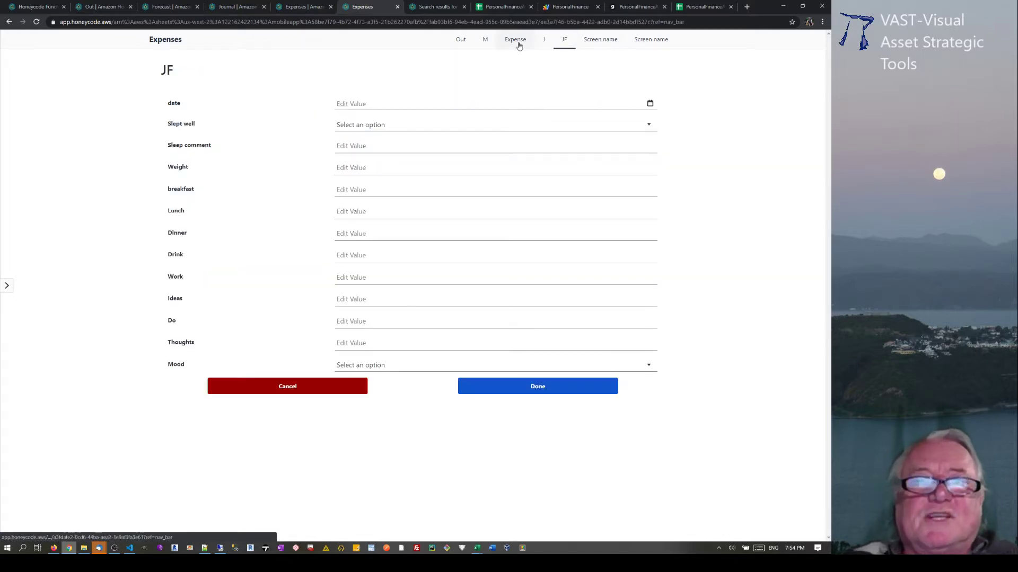
click(459, 41)
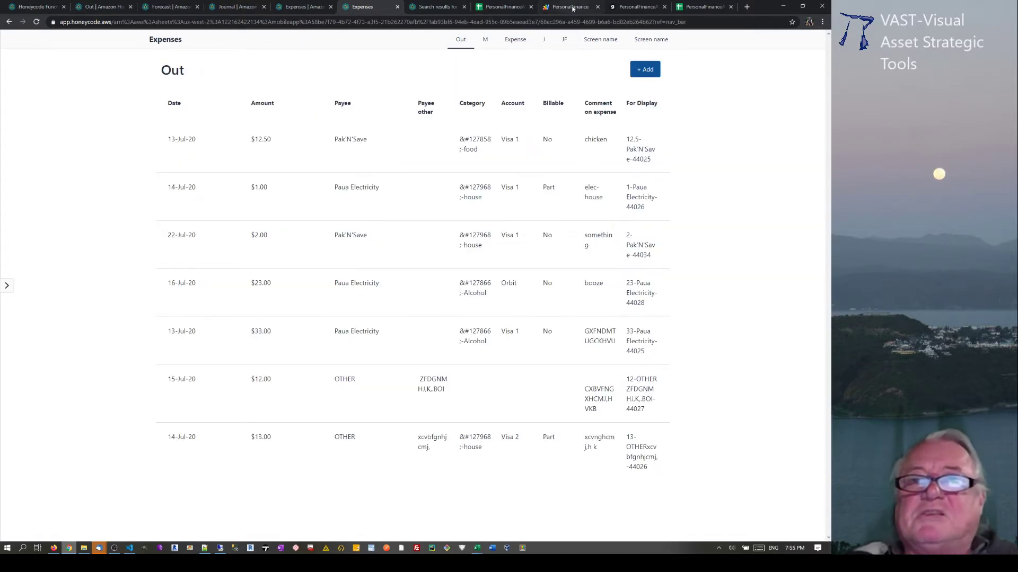
Switch to the PersonalFinanceApp project in Glide, show its tab configuration, and close the preview's Info screen
click(636, 7)
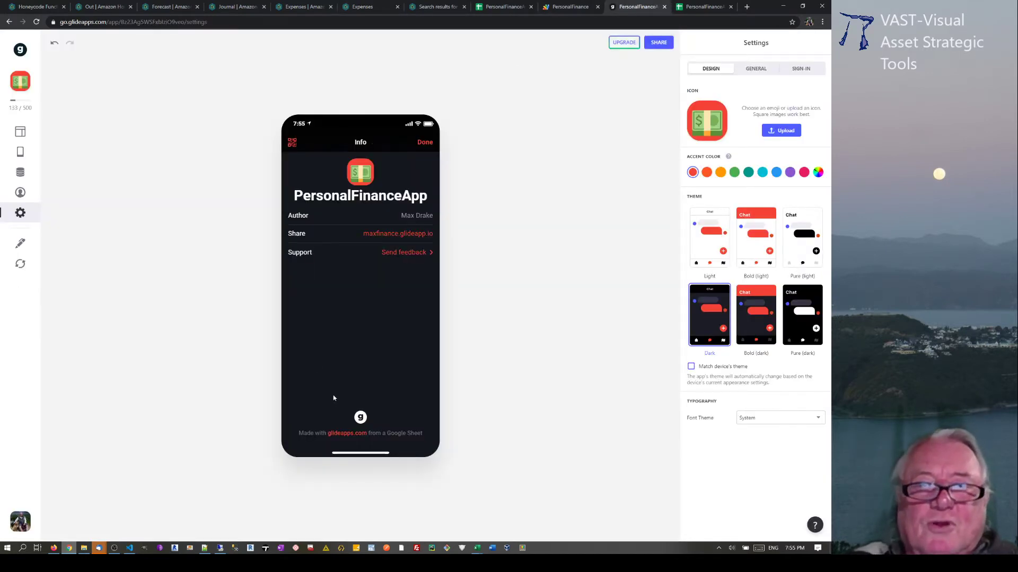
click(20, 131)
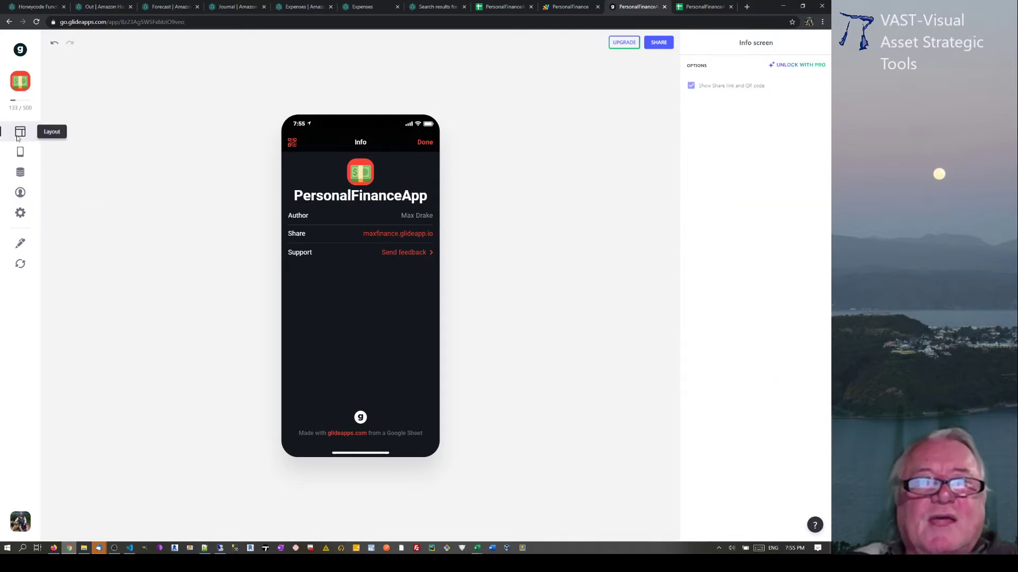
click(21, 152)
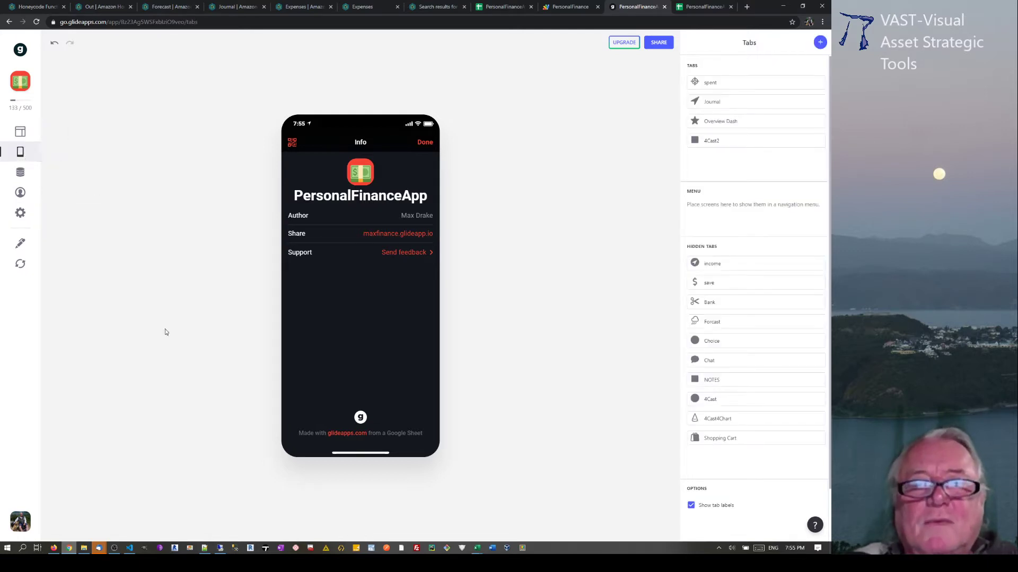
click(430, 143)
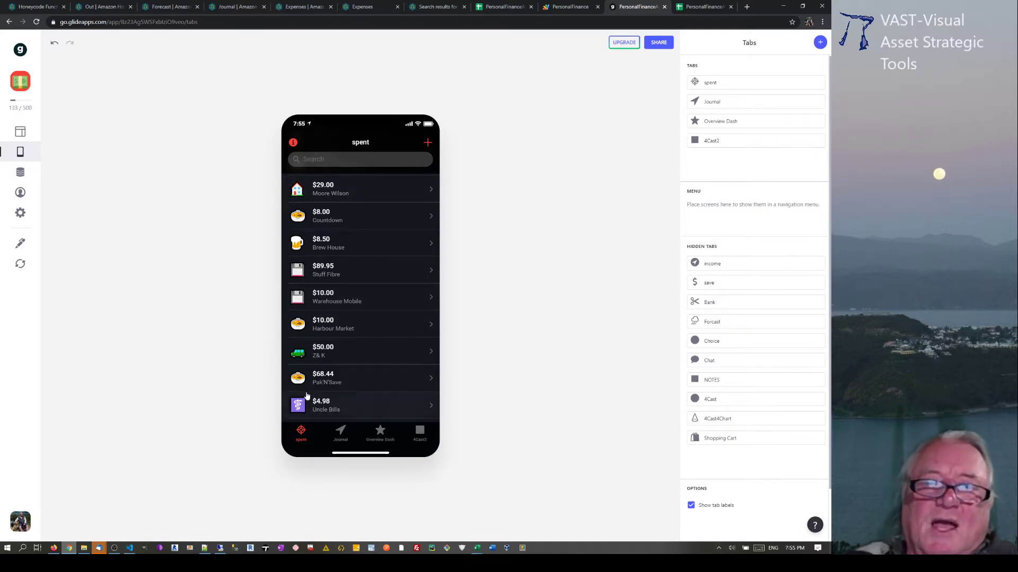
Open the new expense form from the spent list and examine the choice lists, including payee and category, without choosing anything
click(428, 143)
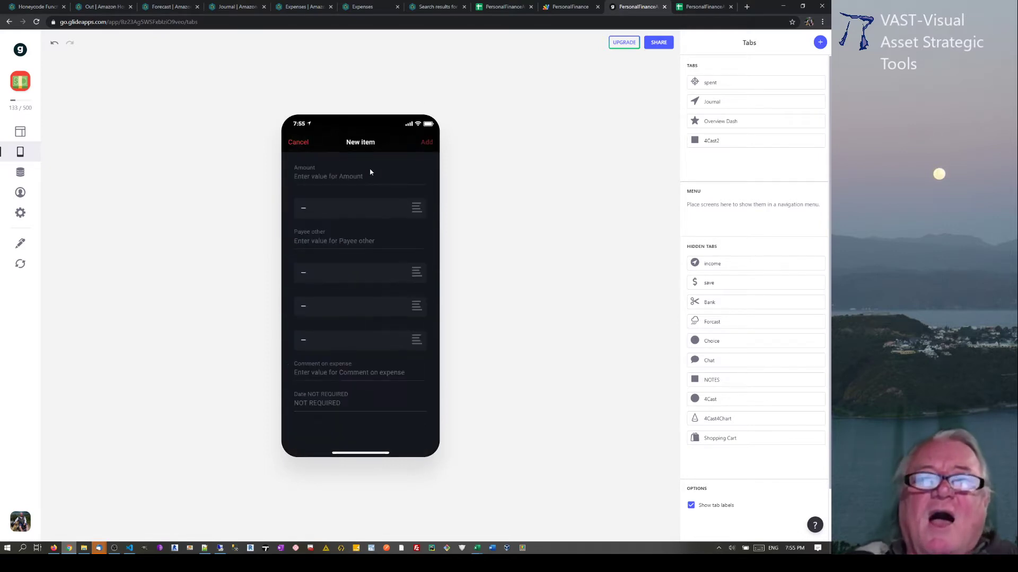
click(335, 207)
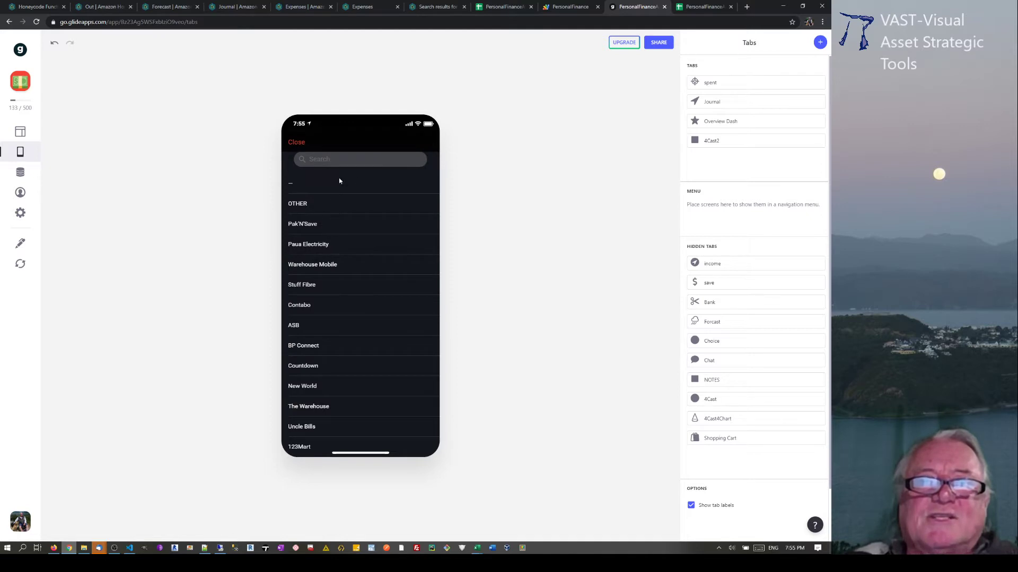
click(297, 203)
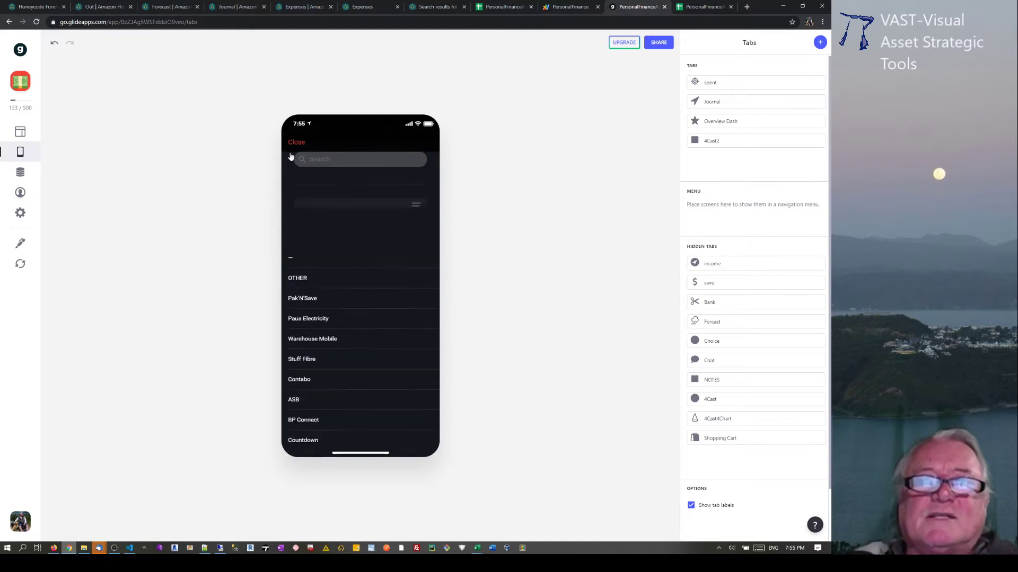
click(313, 273)
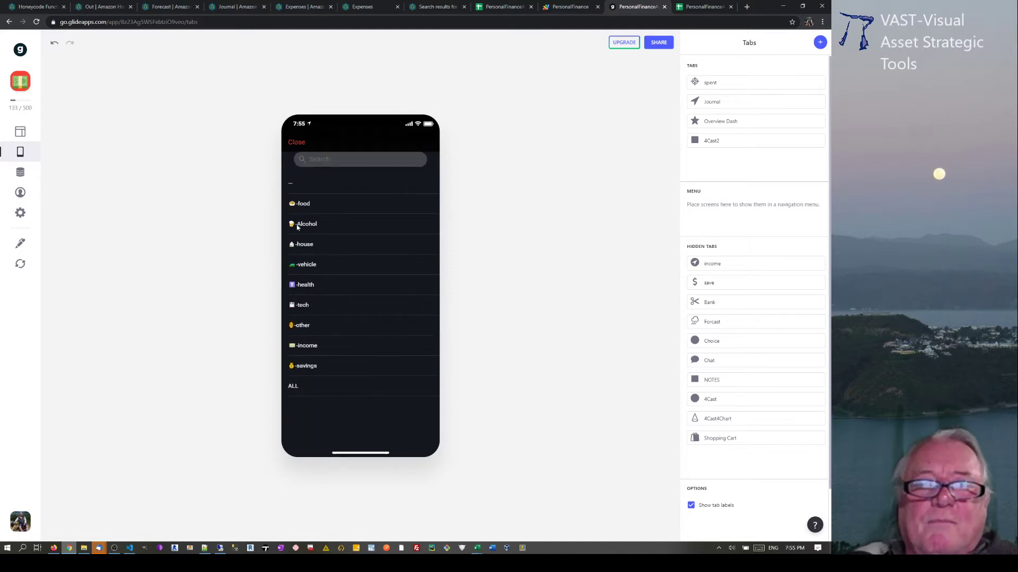
click(297, 144)
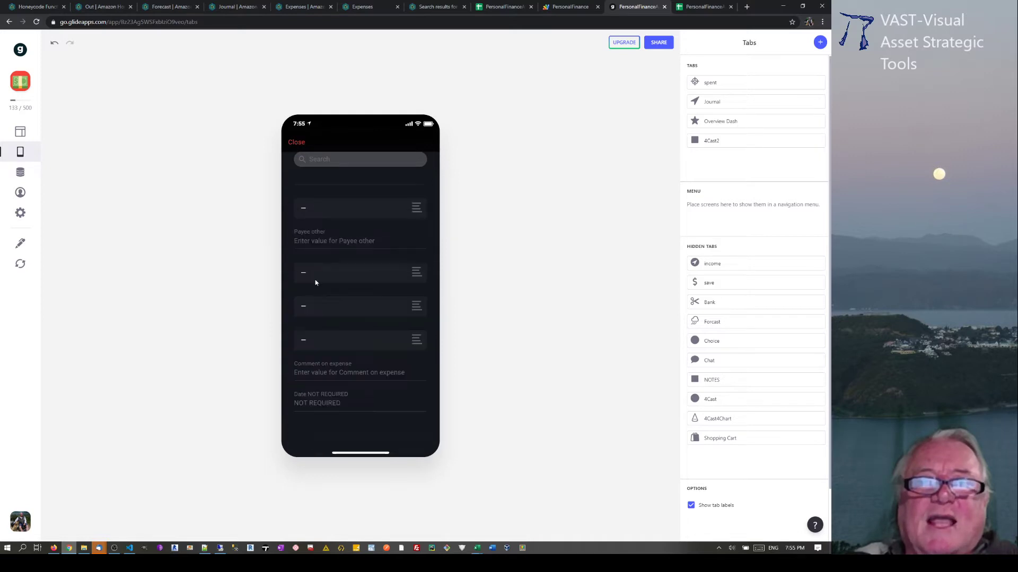
click(309, 312)
click(297, 144)
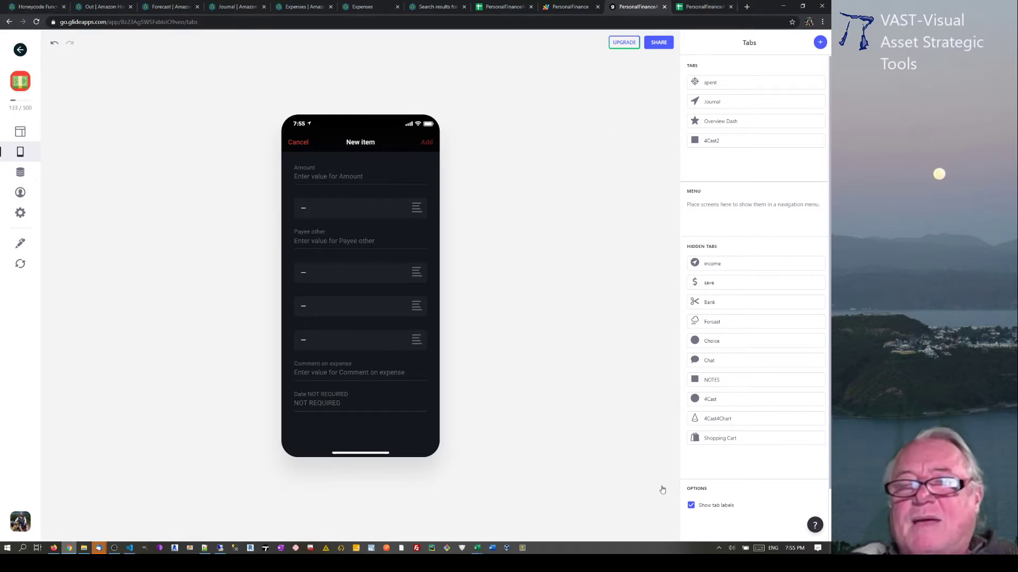
View the Glide app's data tables and open the underlying Google Sheet on its main sheet
click(20, 172)
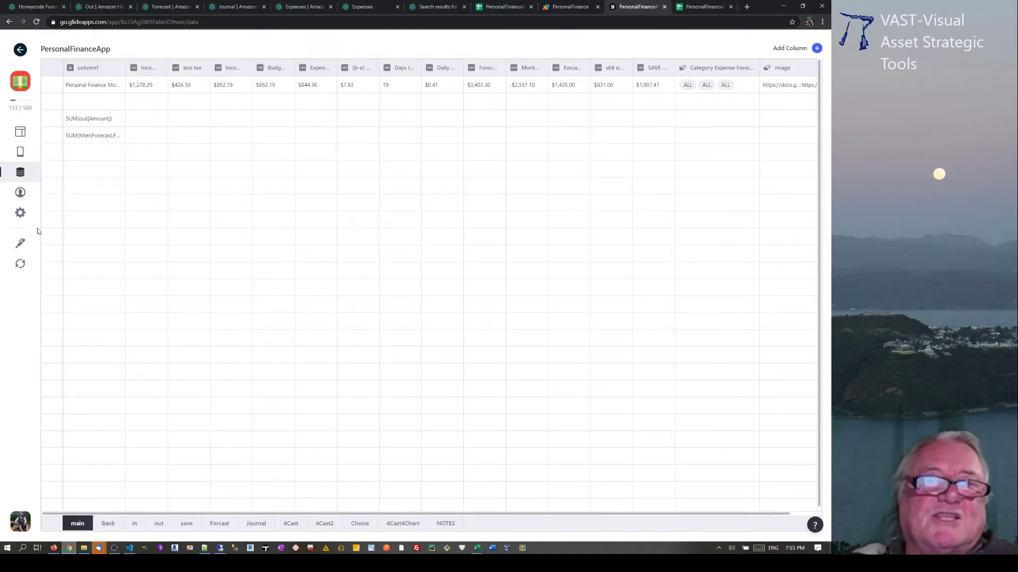
click(20, 244)
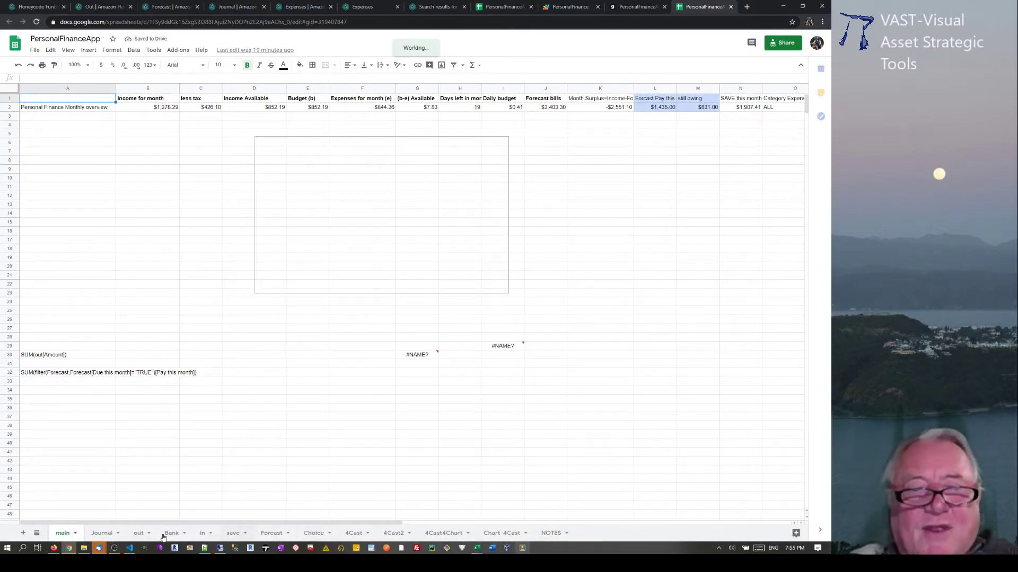
click(207, 164)
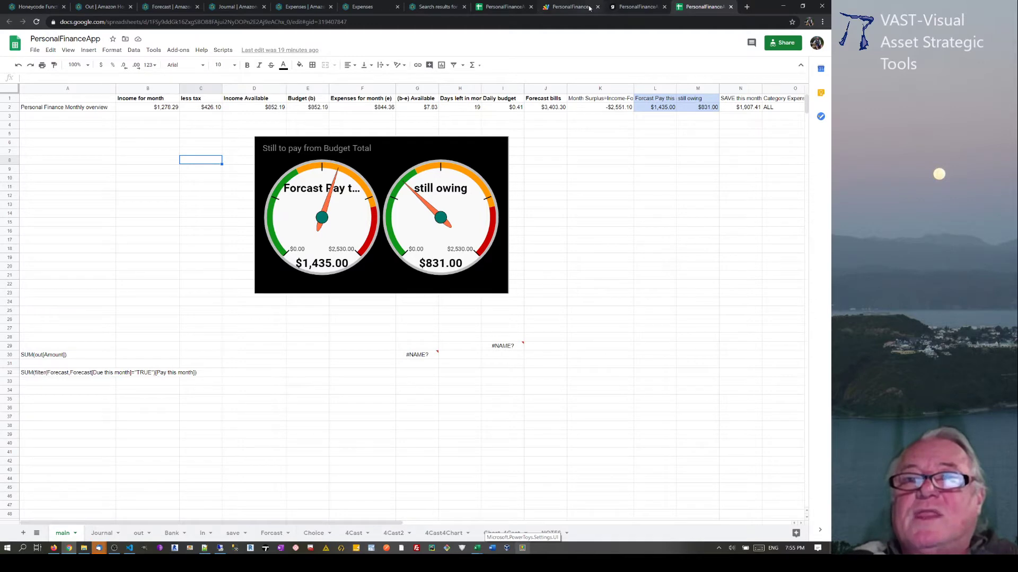
Return to the tab configuration in Glide and cancel the new expense form in the preview
click(637, 6)
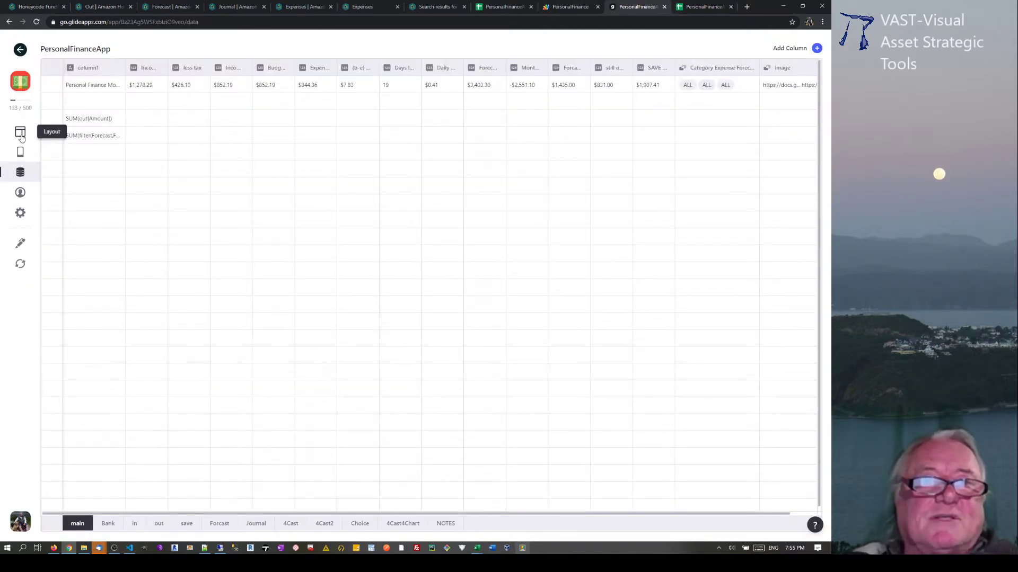
click(20, 152)
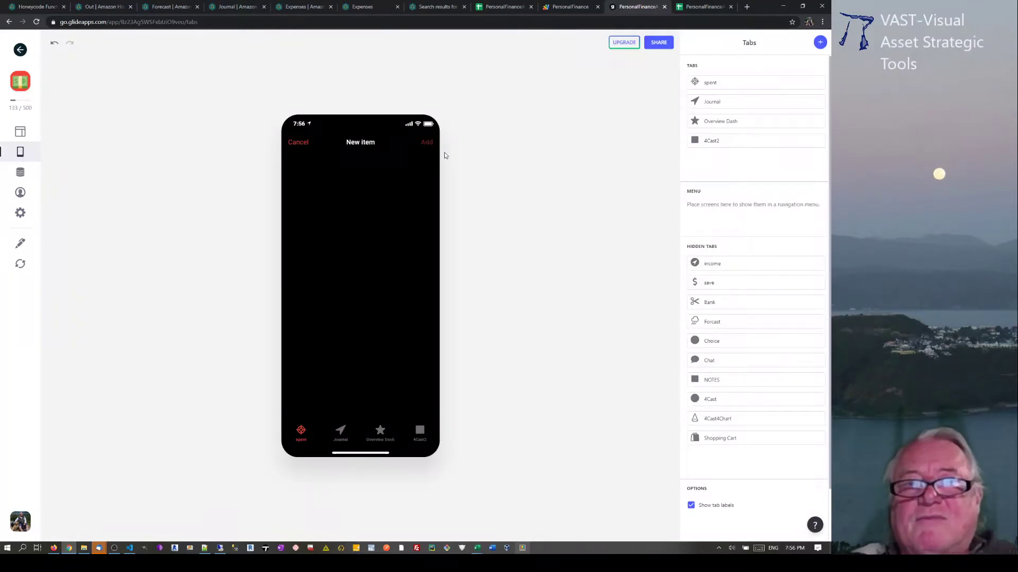
click(297, 143)
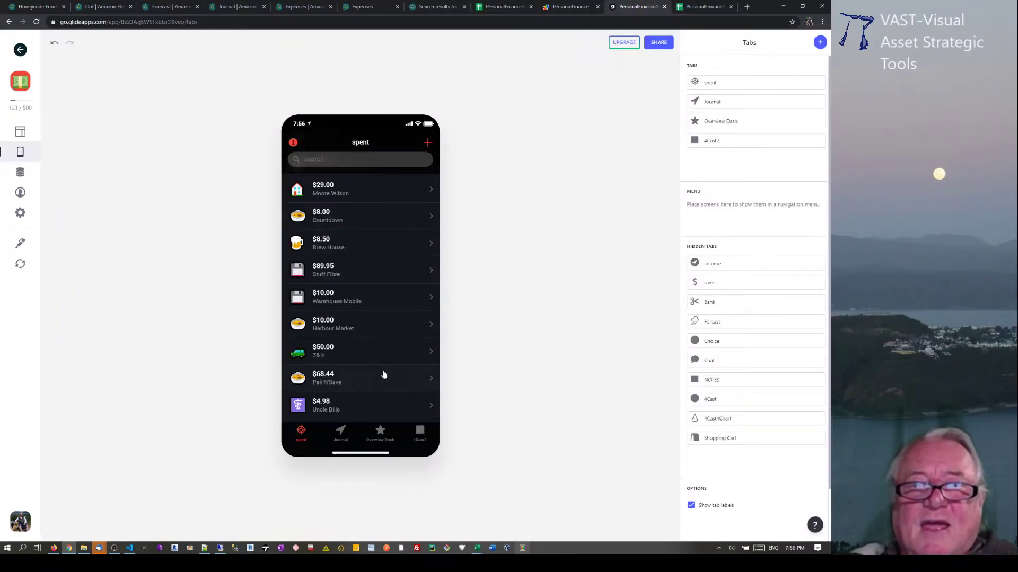
View the 07/01/20 14:20 Journal entry's details and edit form, leaving the form without saving changes
click(339, 435)
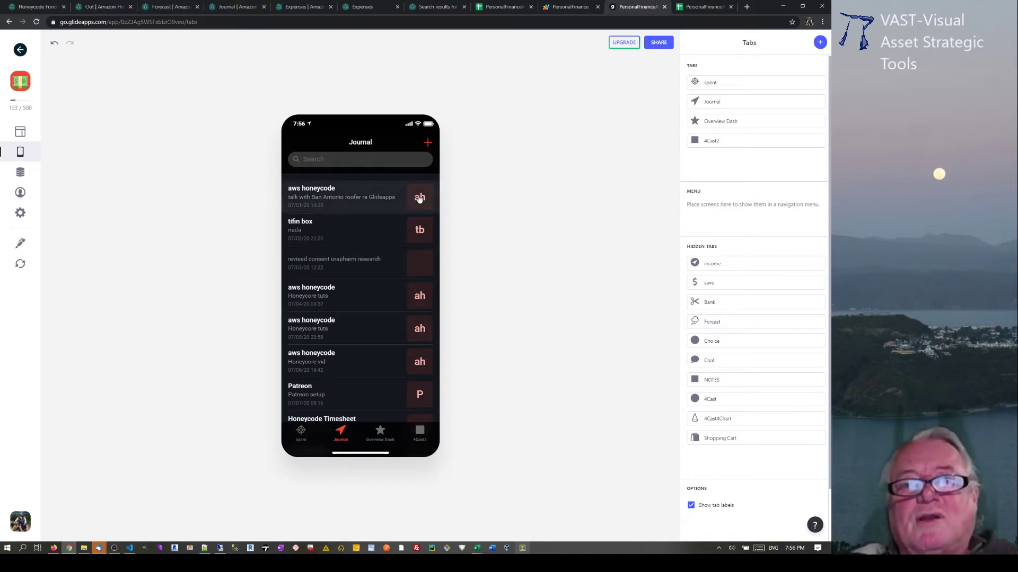
click(403, 205)
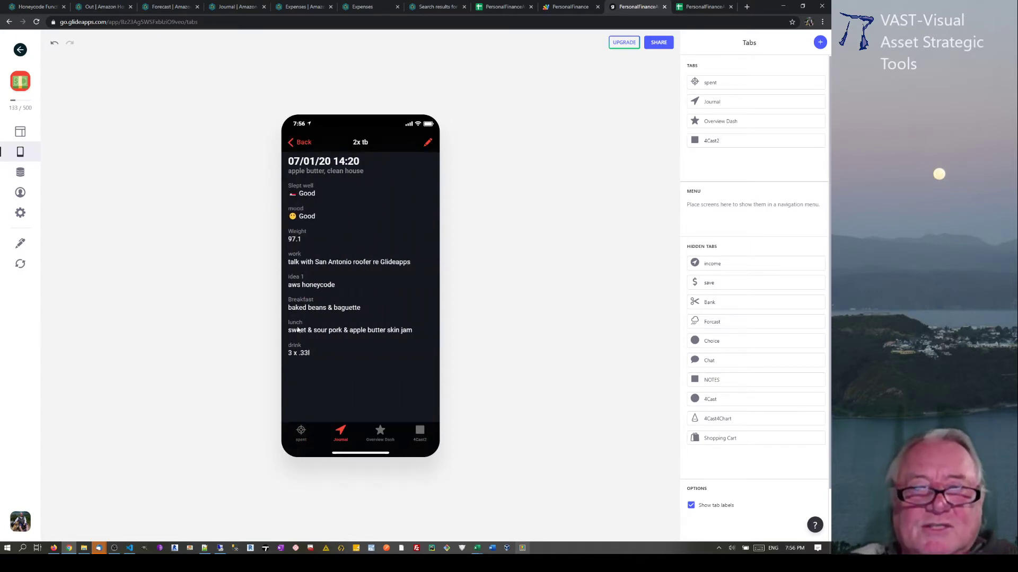
click(428, 144)
click(301, 143)
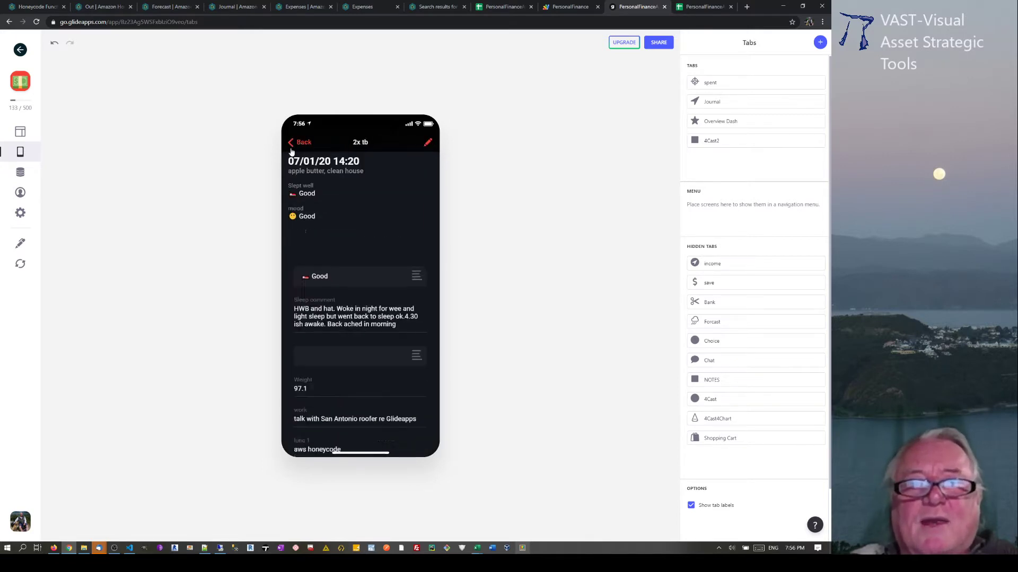
Review the Overview Dash's gauges, budget chart, monthly figures and category expense forecast list
click(379, 433)
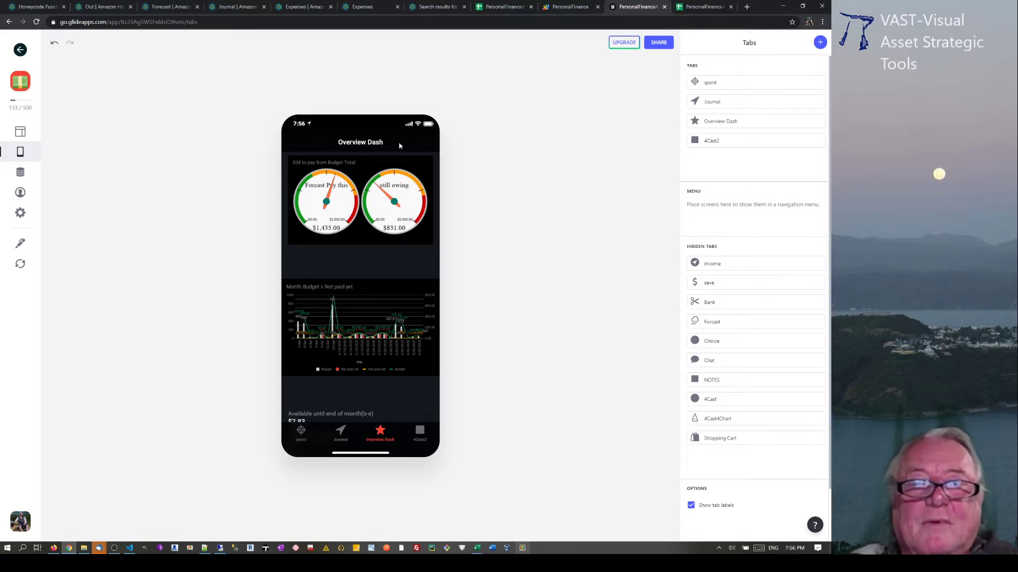
scroll(366, 337, down, 5)
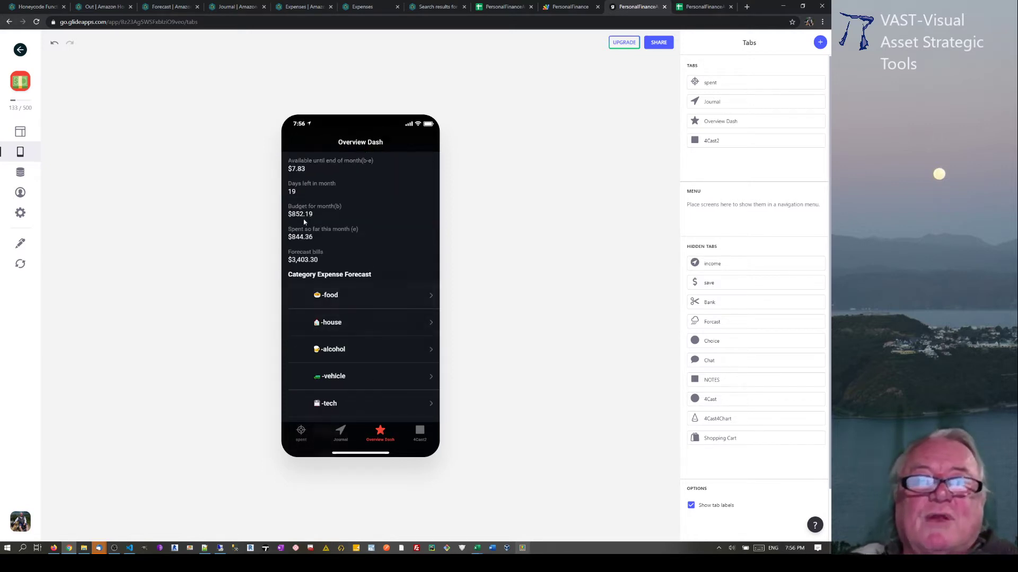
scroll(310, 239, up, 5)
scroll(306, 274, down, 2)
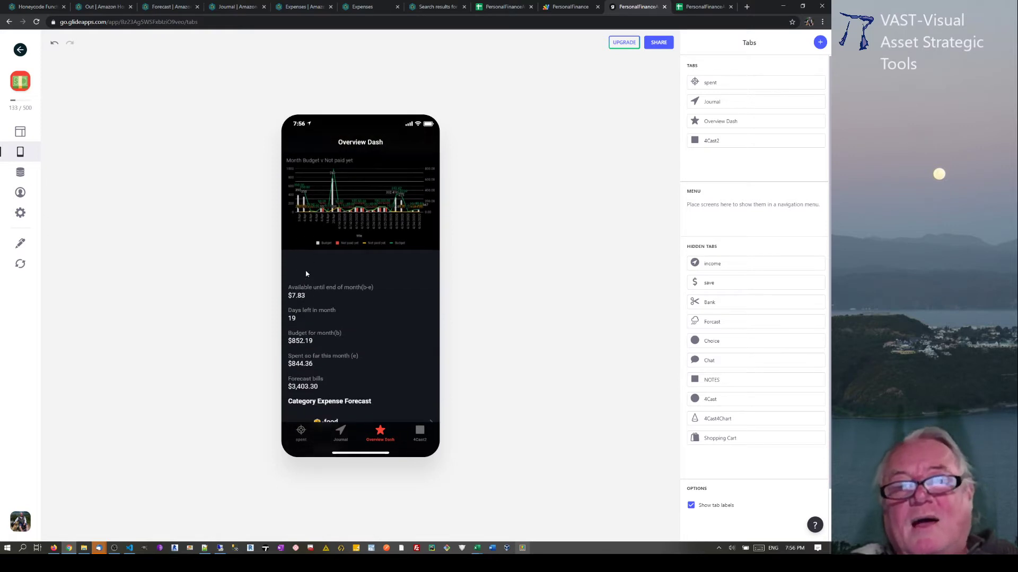
scroll(310, 364, down, 4)
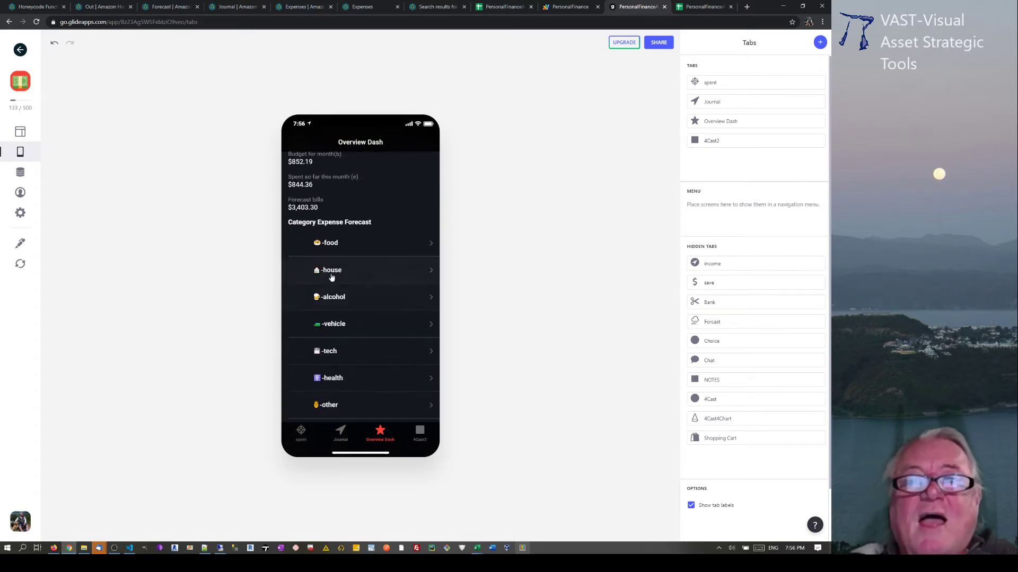
Open Monthly account fee under the house forecast category, toggle PAID off and back on, and cancel the edit
click(331, 276)
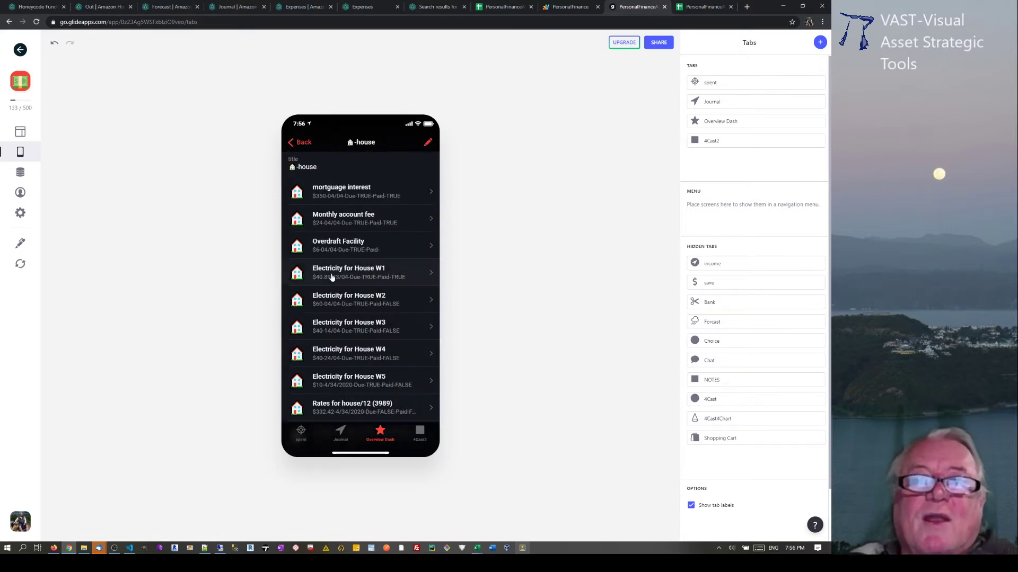
click(369, 215)
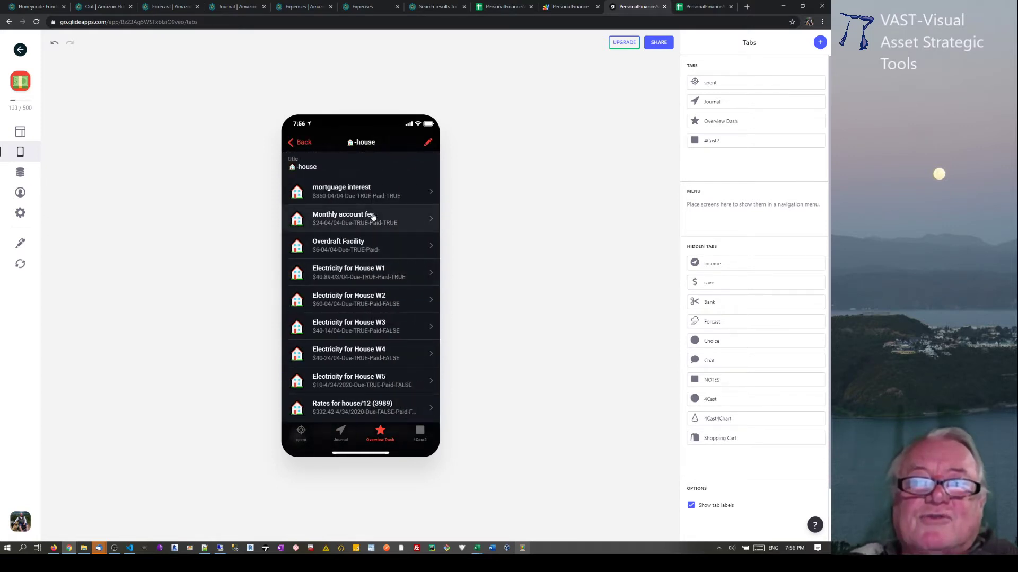
click(428, 144)
click(412, 164)
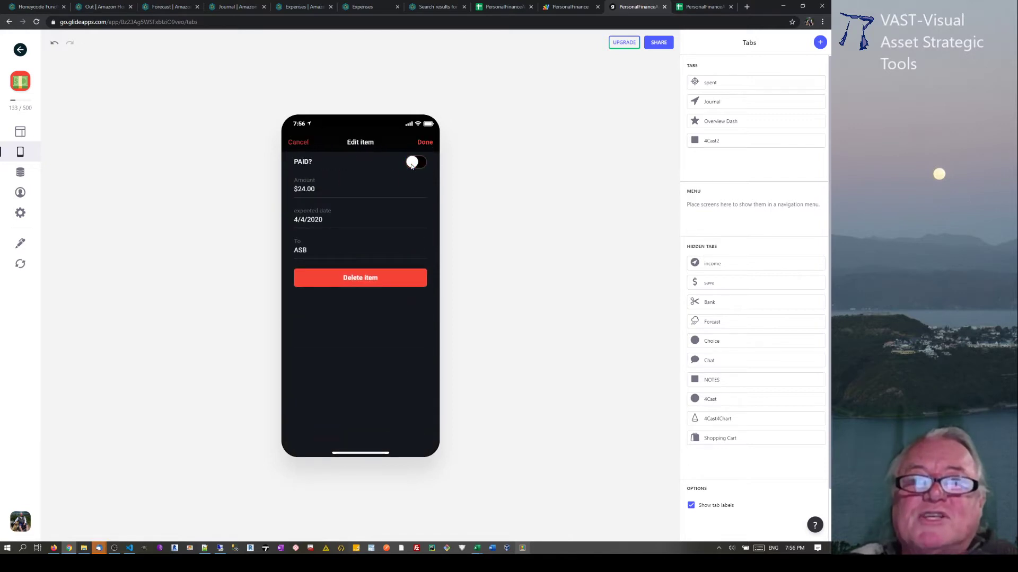
click(418, 164)
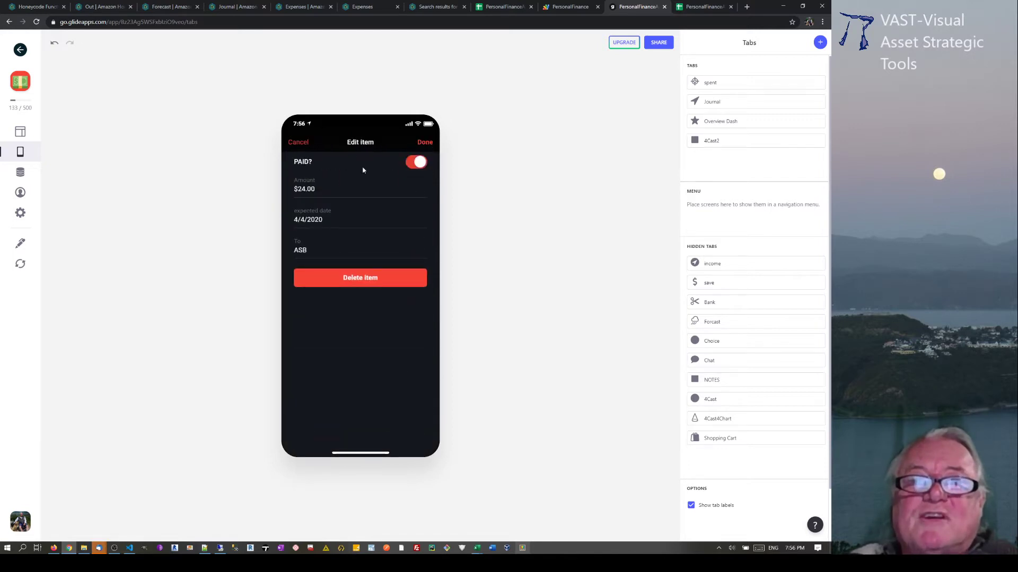
click(298, 144)
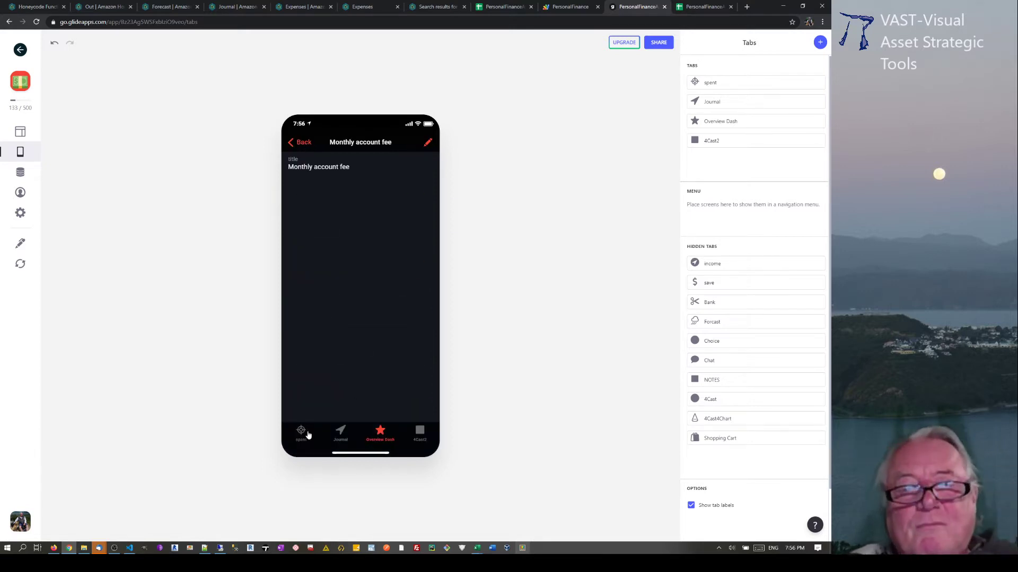
Switch to the PersonalFinanceApp Google Sheet, tick PAID for Petrol for car 1 on the Forcast sheet, and clear it again
click(692, 8)
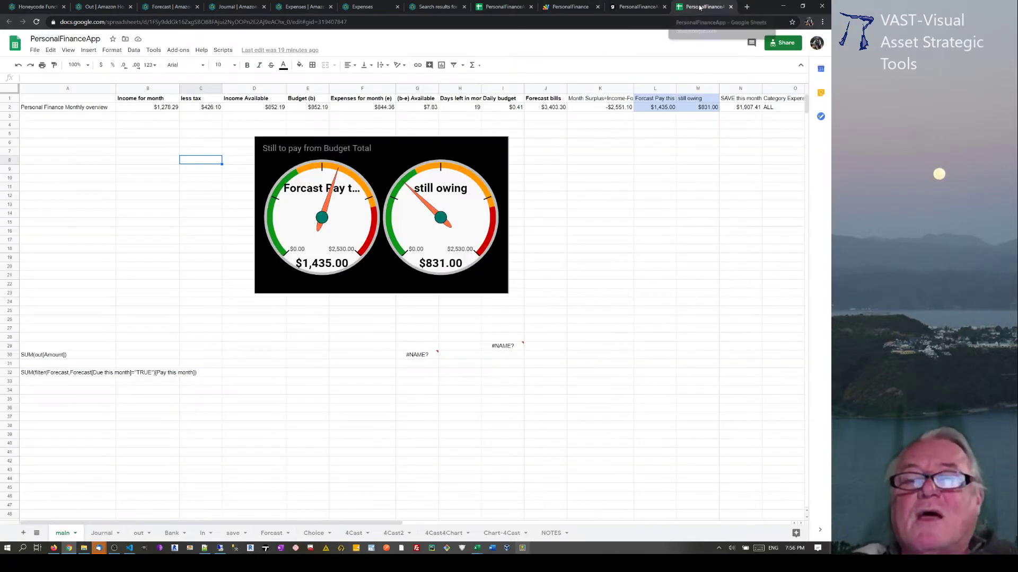
click(274, 535)
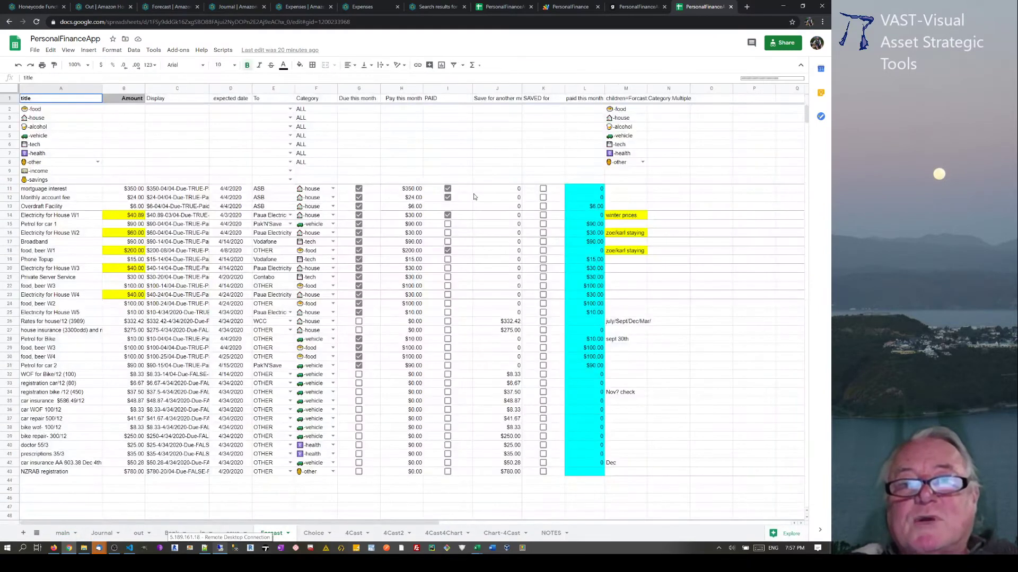
click(448, 223)
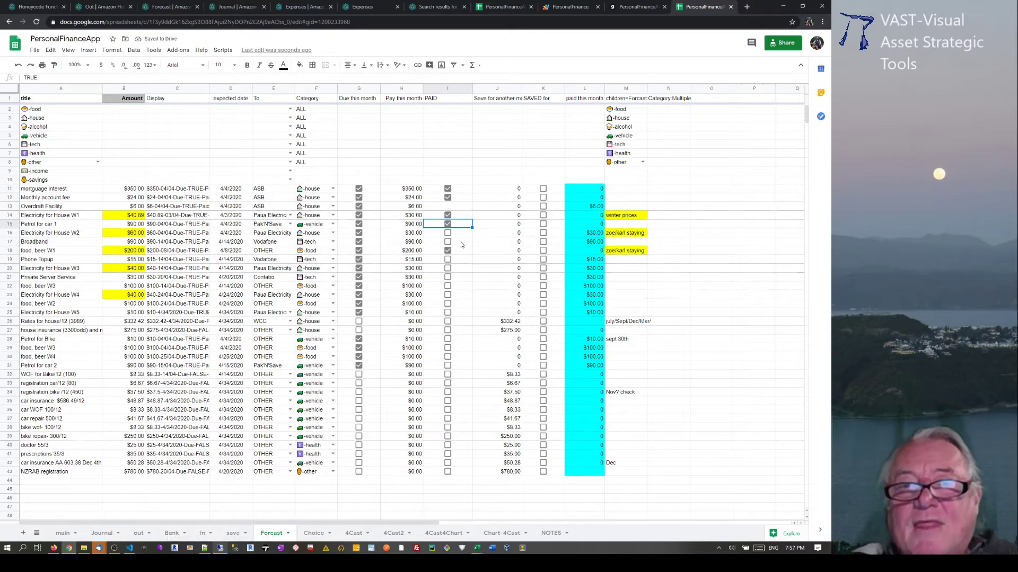
click(447, 223)
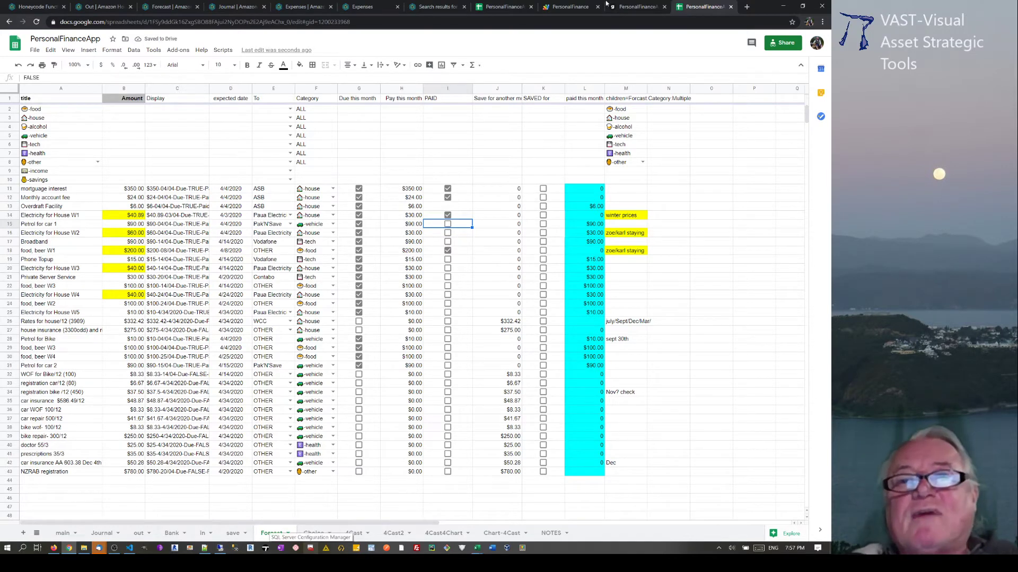
Switch to the PersonalFinanceApp project in Glide, try the Light and Bold (light) themes, and set the theme to Pure (light)
click(636, 6)
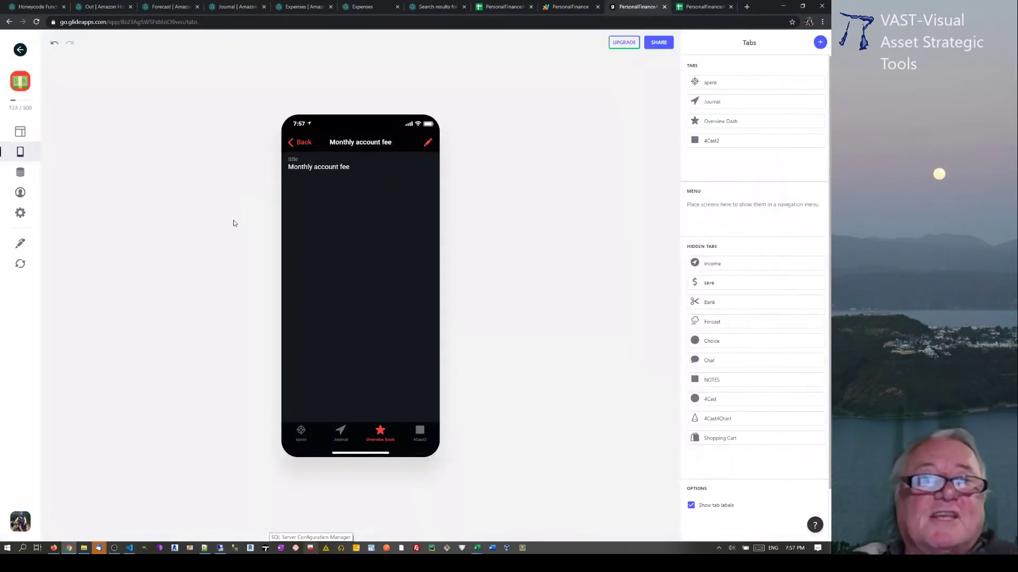
click(20, 213)
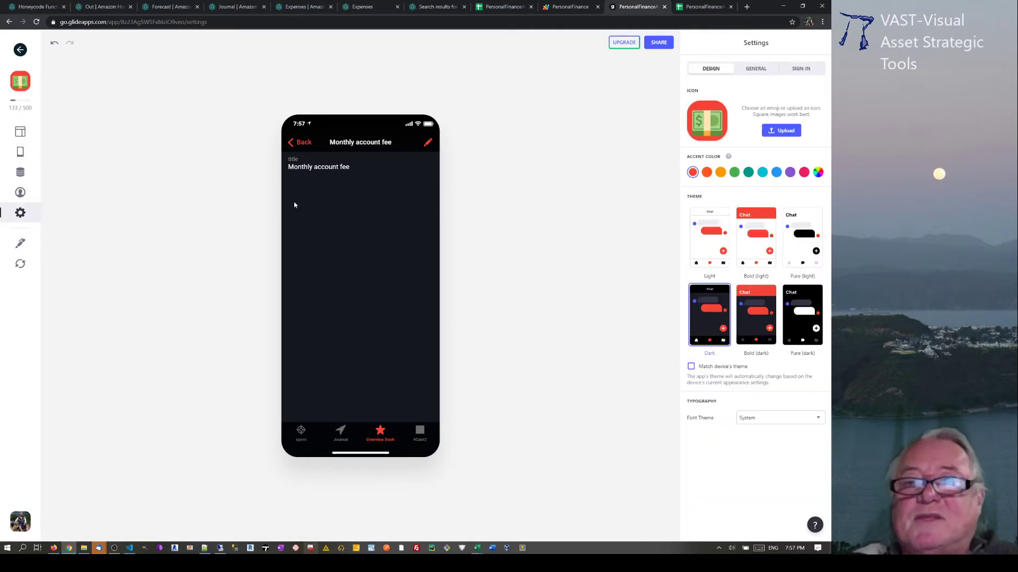
click(722, 229)
click(772, 237)
click(810, 241)
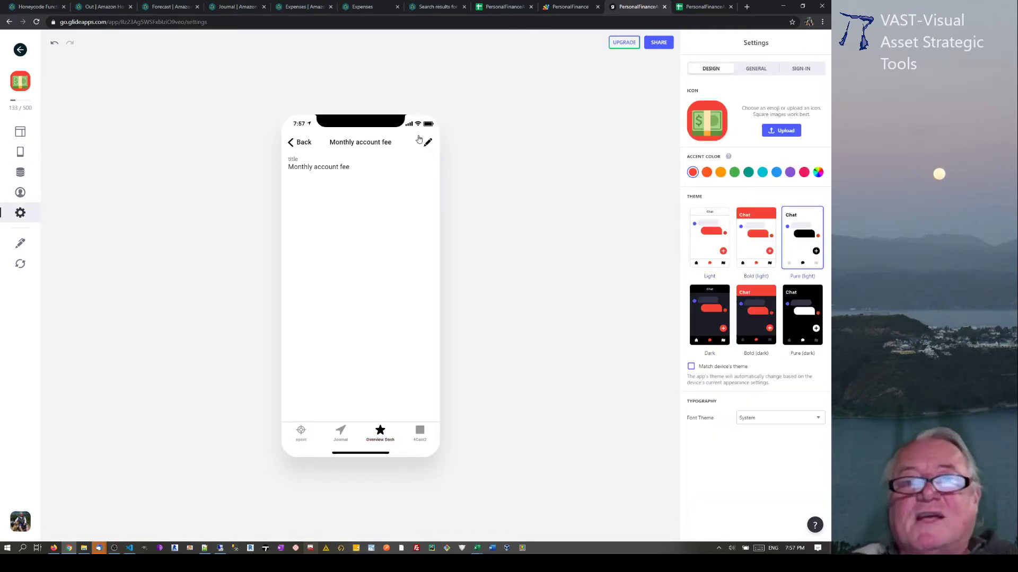
View the house forecast list and its mortguage interest entry in the preview, returning to the Overview Dash
click(297, 143)
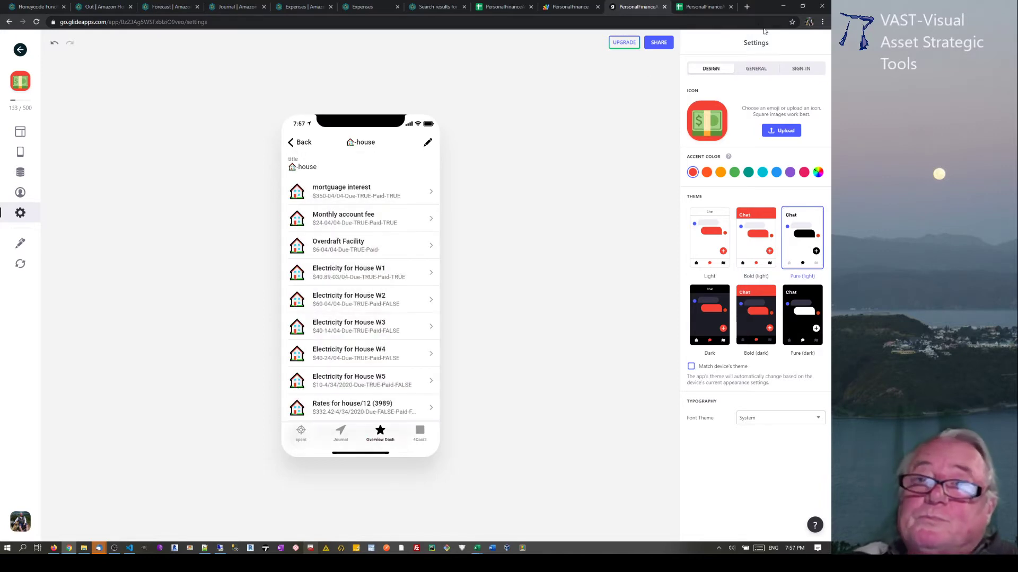
click(20, 154)
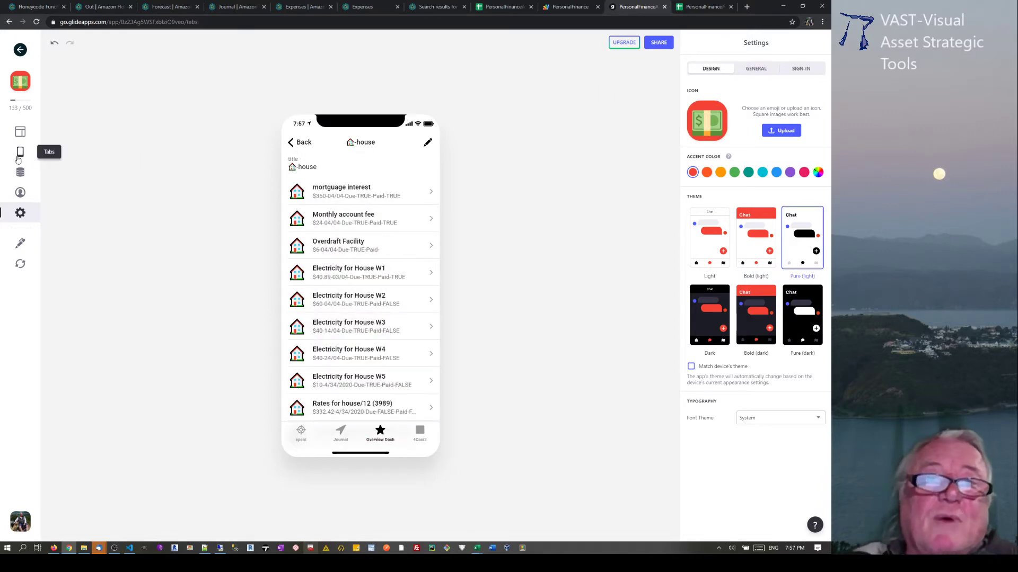
click(366, 188)
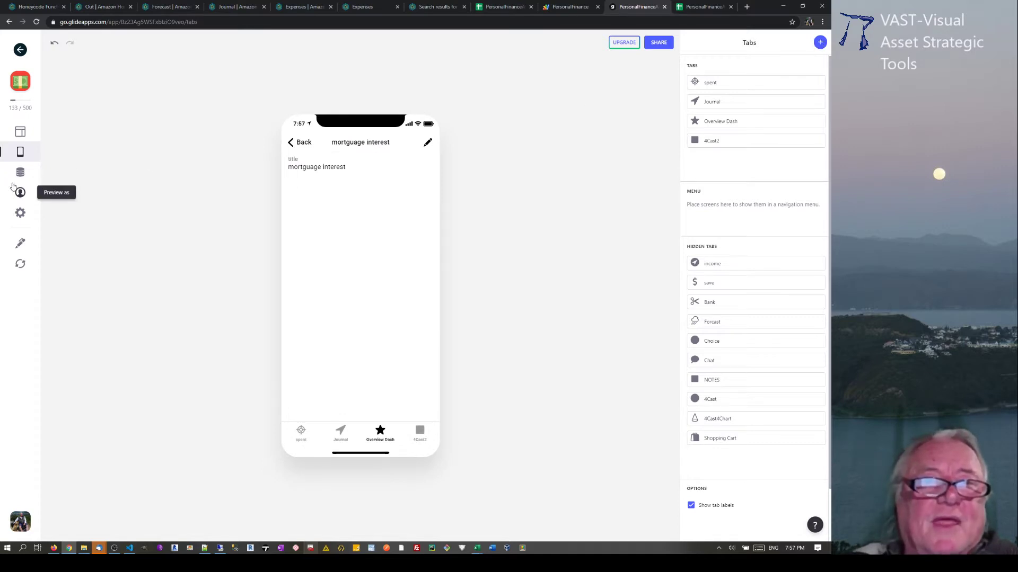
click(291, 143)
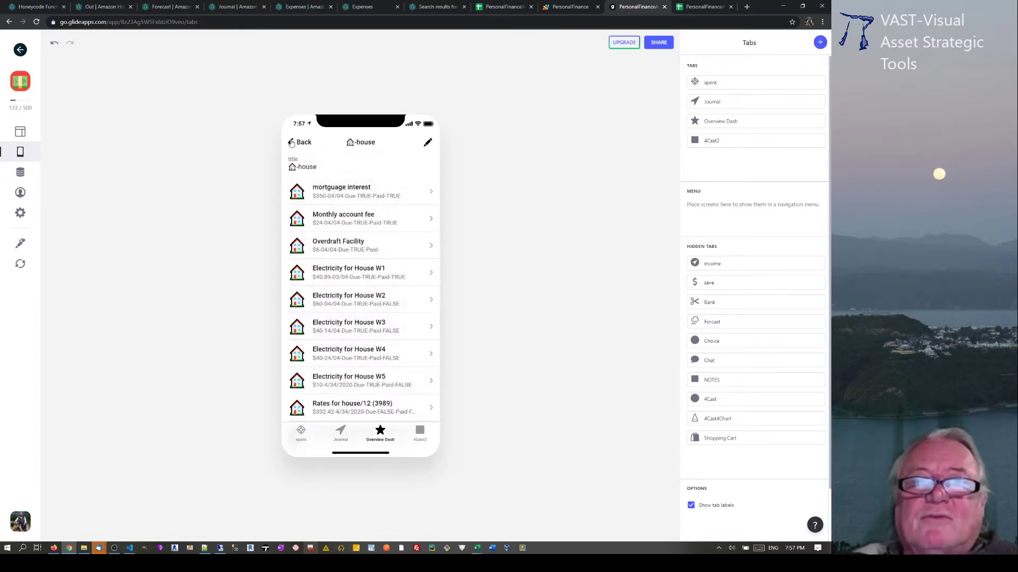
click(291, 143)
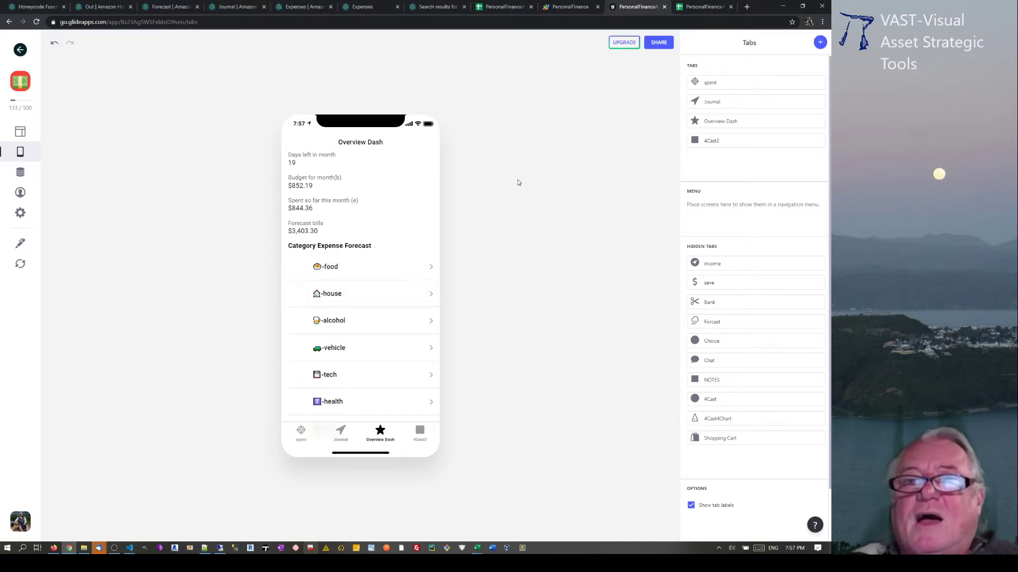
View the spent screen's layout properties, open the $8.00 Countdown expense, and display the components available to add
click(329, 438)
click(302, 432)
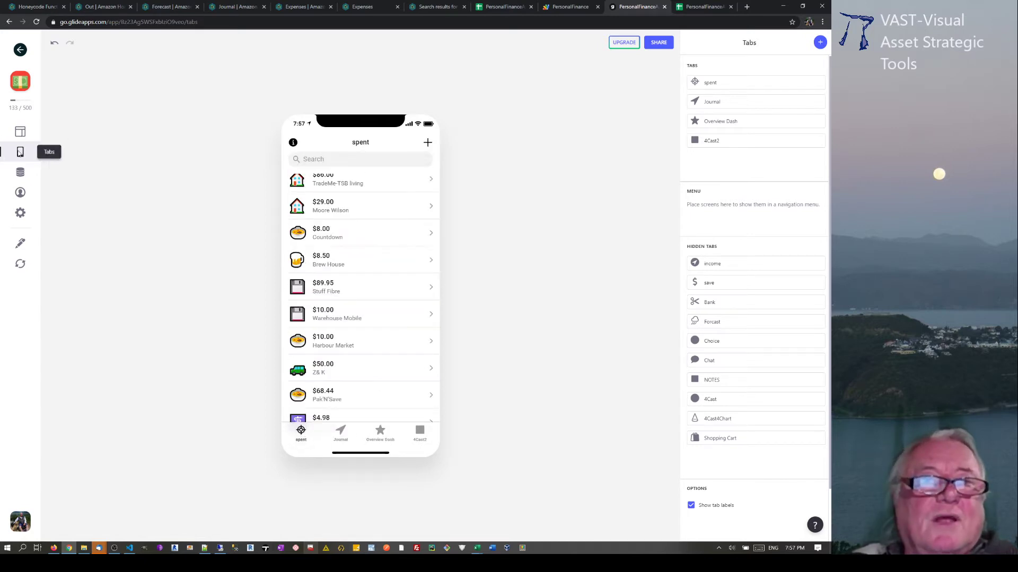
click(21, 132)
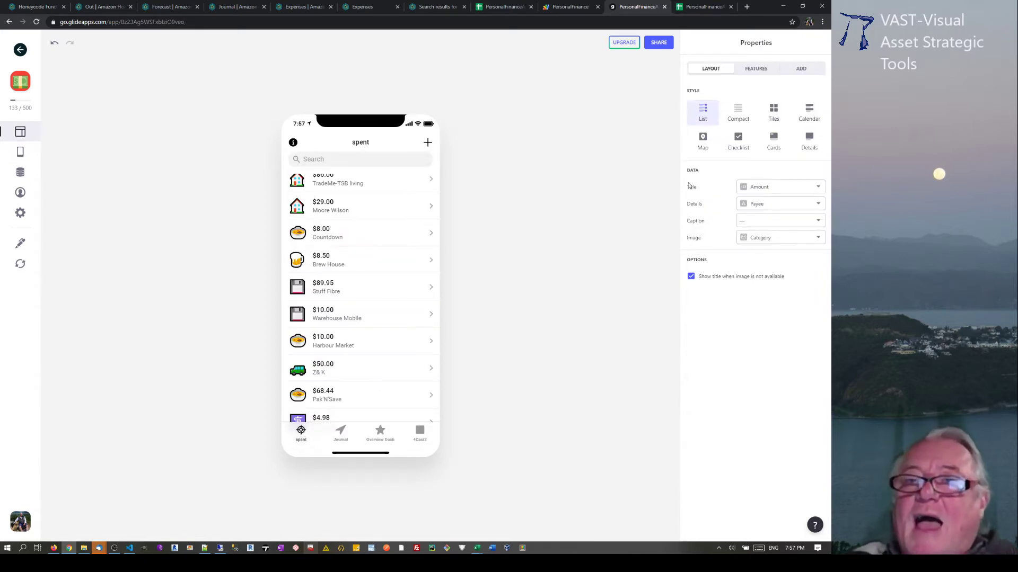
click(386, 227)
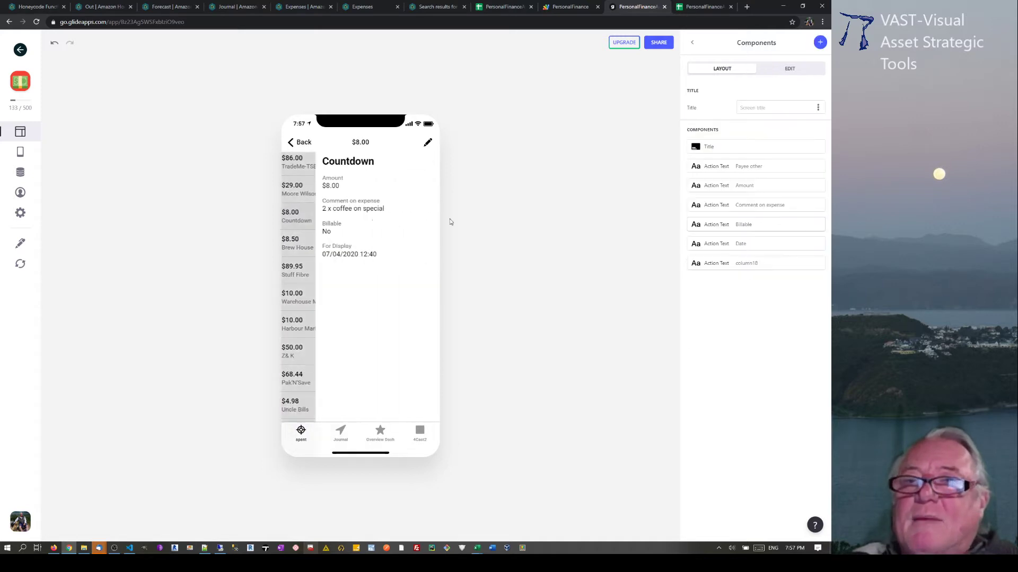
click(819, 42)
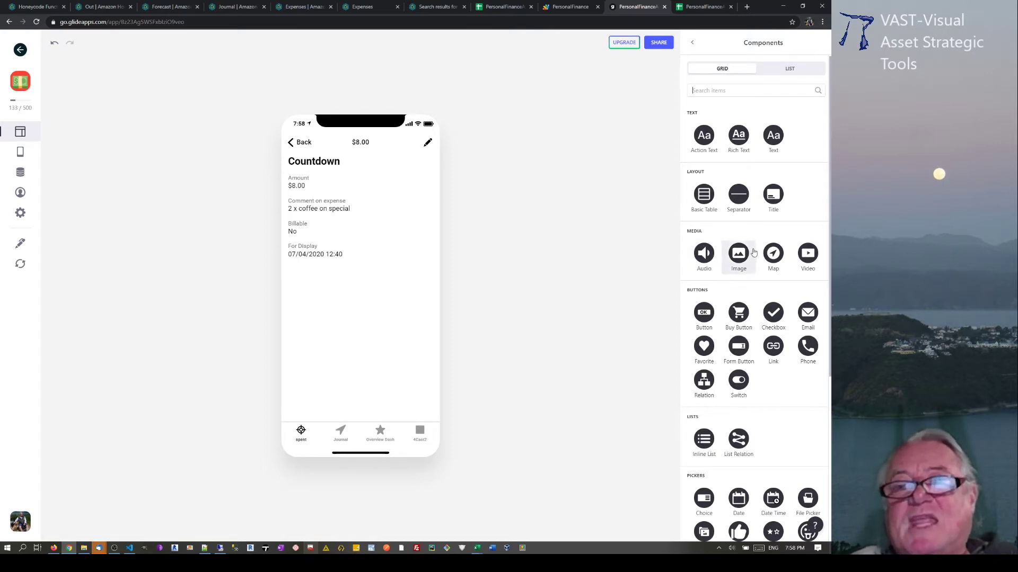
Return to the Overview Dash's gauges and chart and look through the available buttons, lists, pickers, charts and entry fields
click(291, 142)
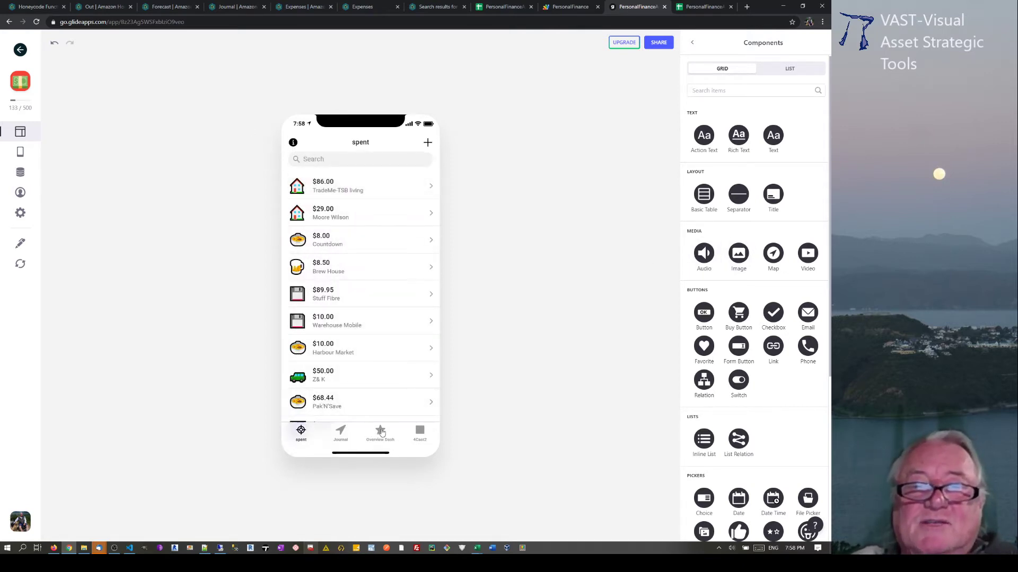
click(380, 432)
scroll(349, 297, up, 5)
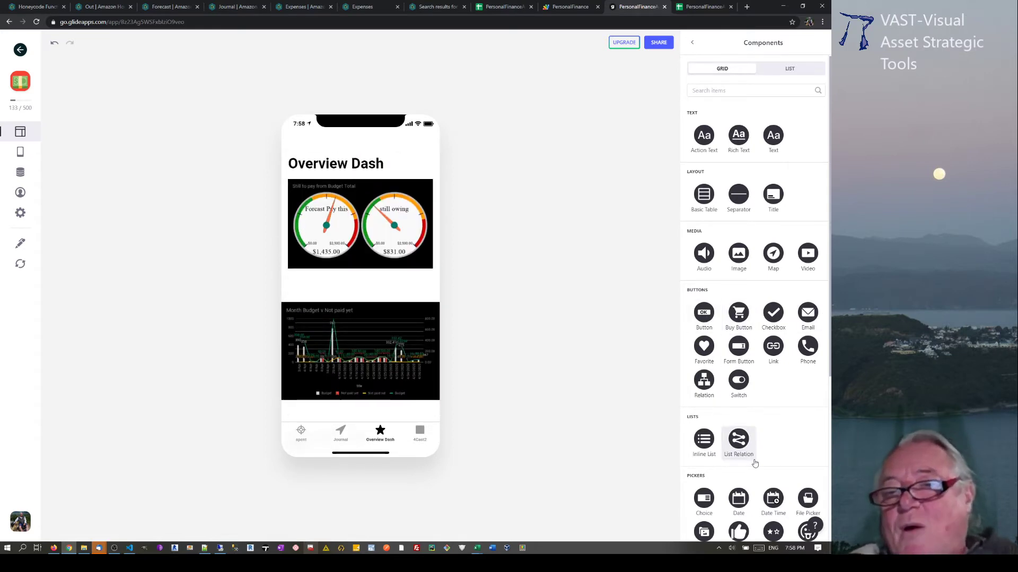
scroll(710, 461, down, 4)
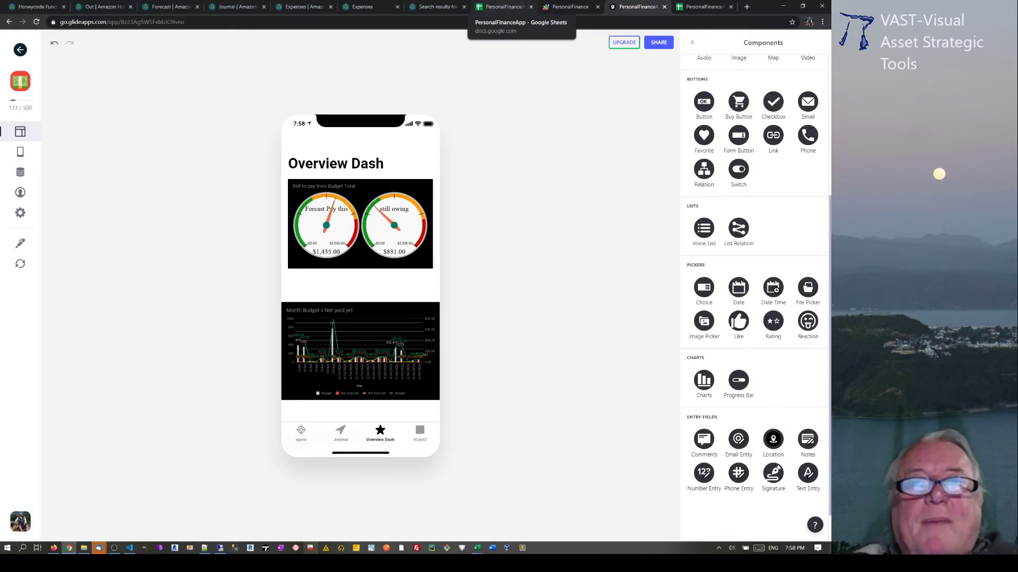
Show the Glide Pricing page in Firefox and look through the Glide video list in the Book2 Excel workbook
click(54, 548)
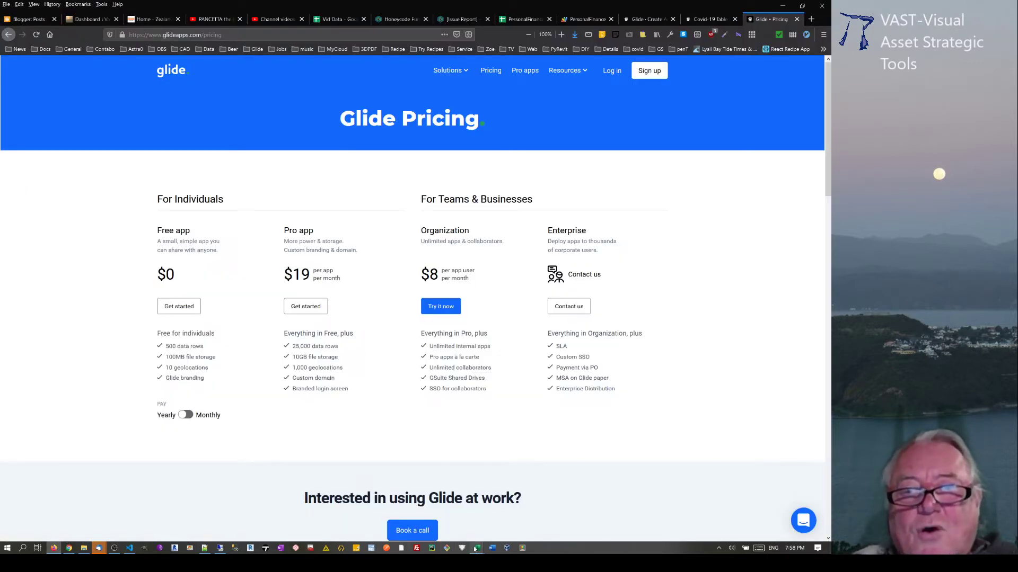
mouse_move(478, 548)
click(485, 525)
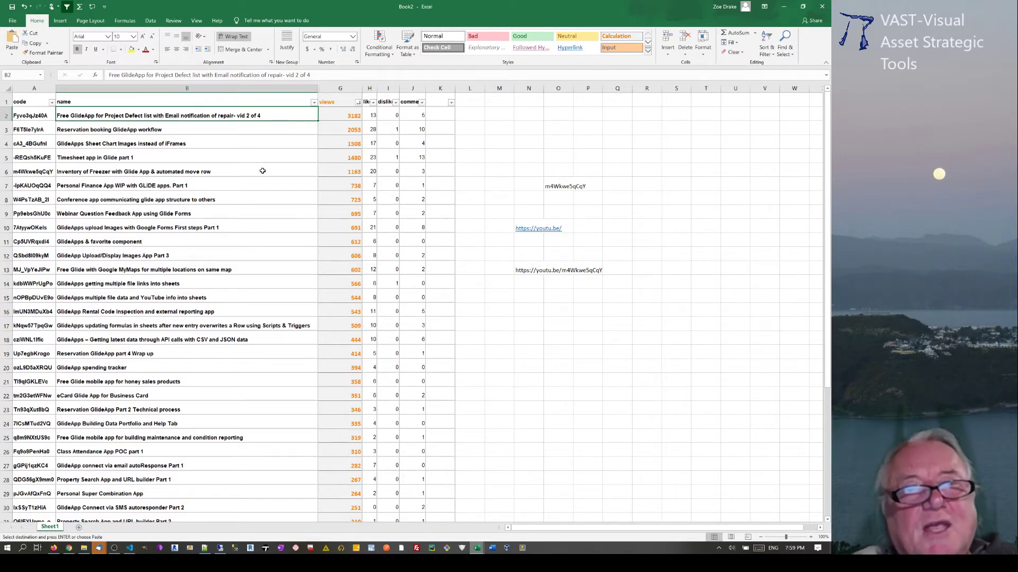
click(250, 201)
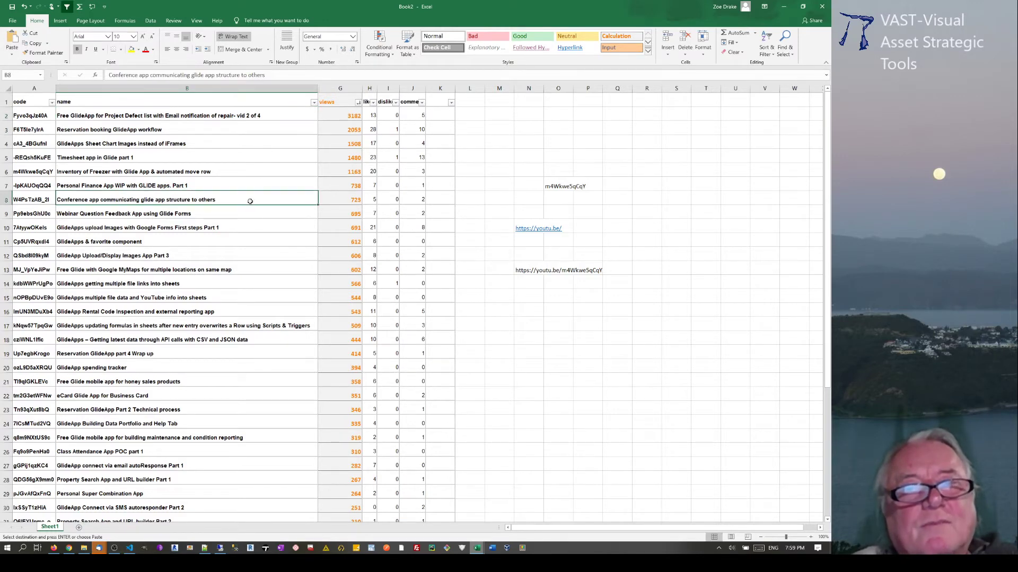
click(234, 222)
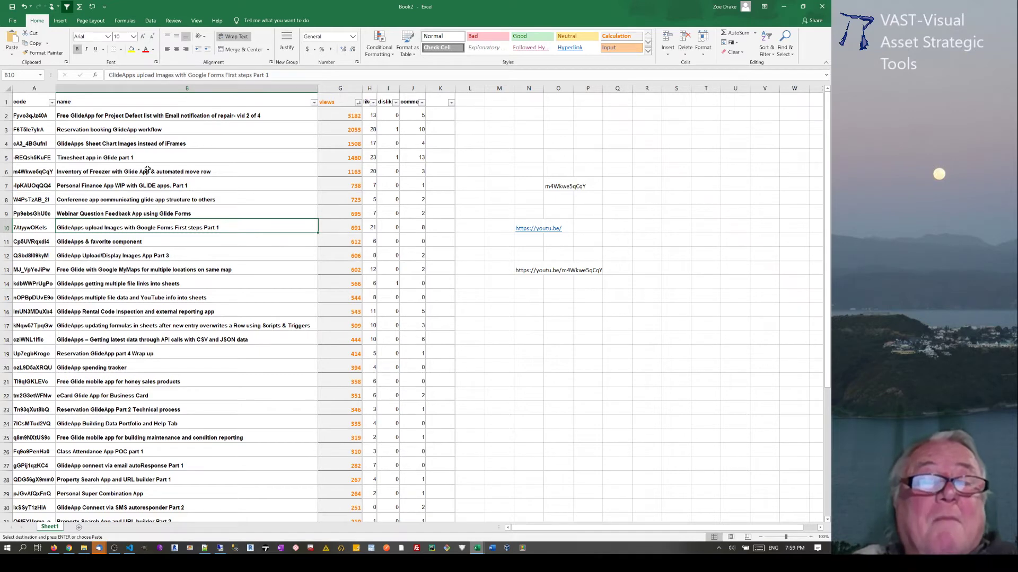
click(238, 196)
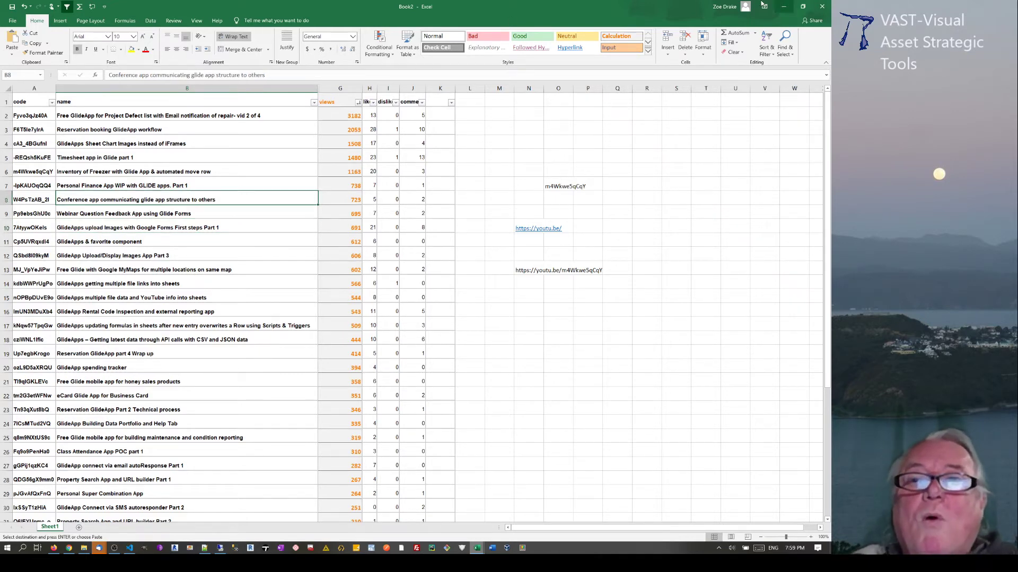
click(782, 6)
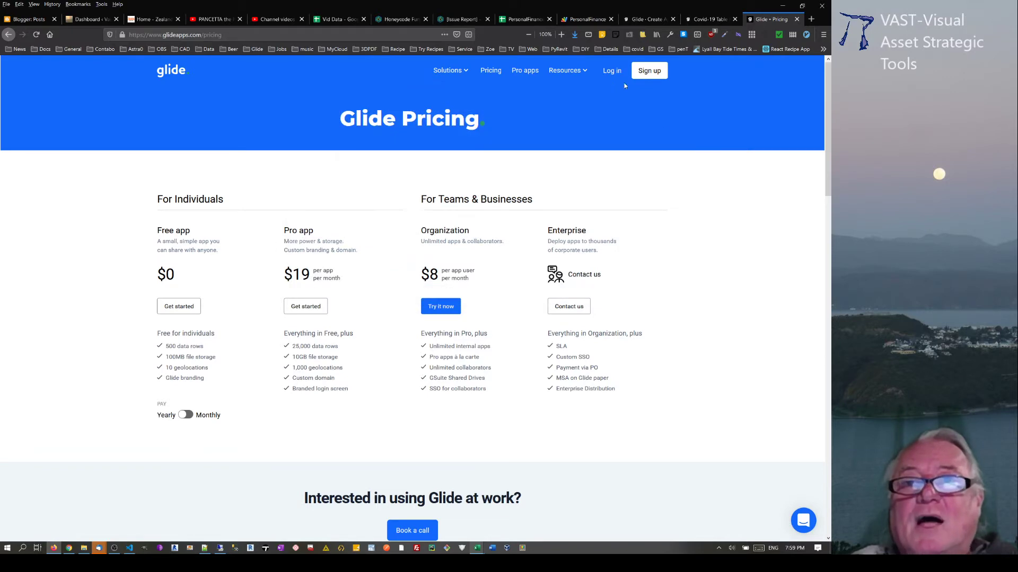
Switch to the PersonalFinanceApp Google Sheet and start the formula =imp in cell H19 of NOTES to show the import functions
click(712, 21)
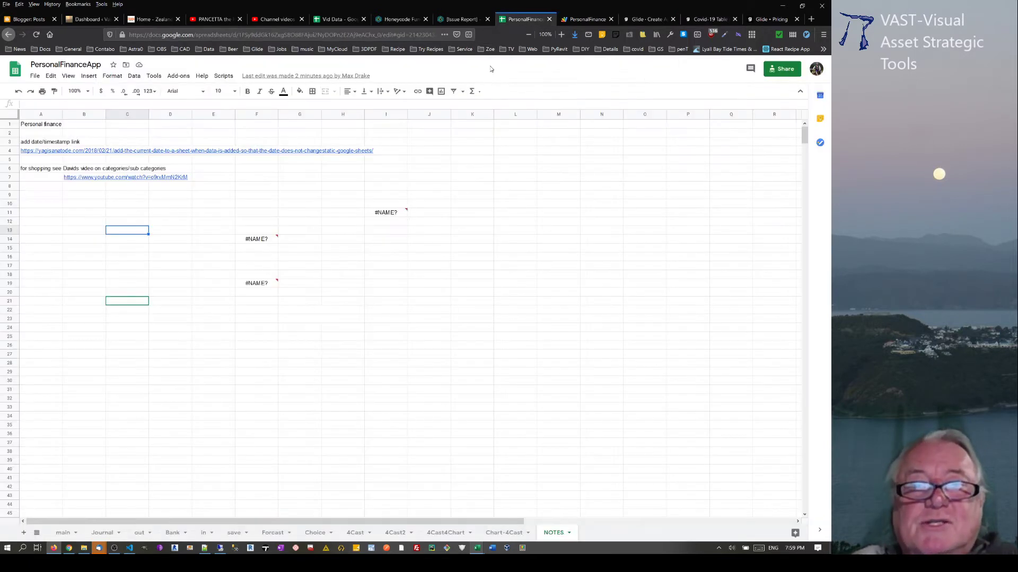
click(525, 19)
click(341, 284)
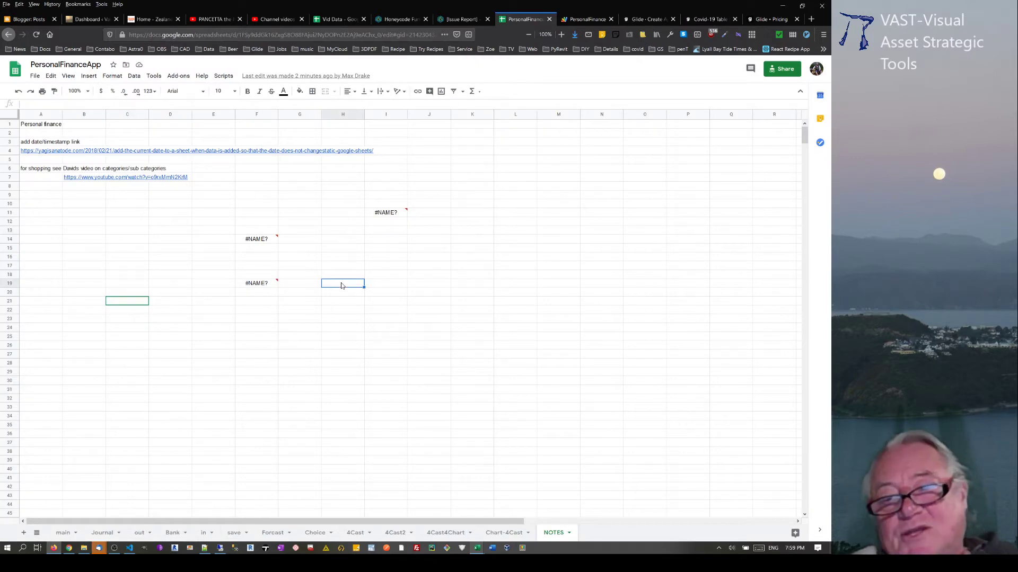
text(=)
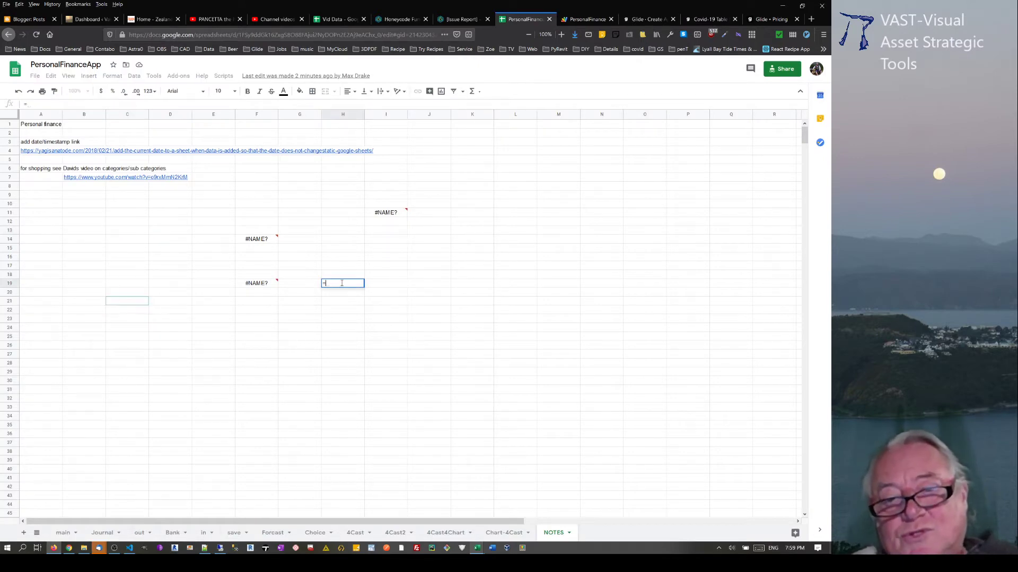
text(imp)
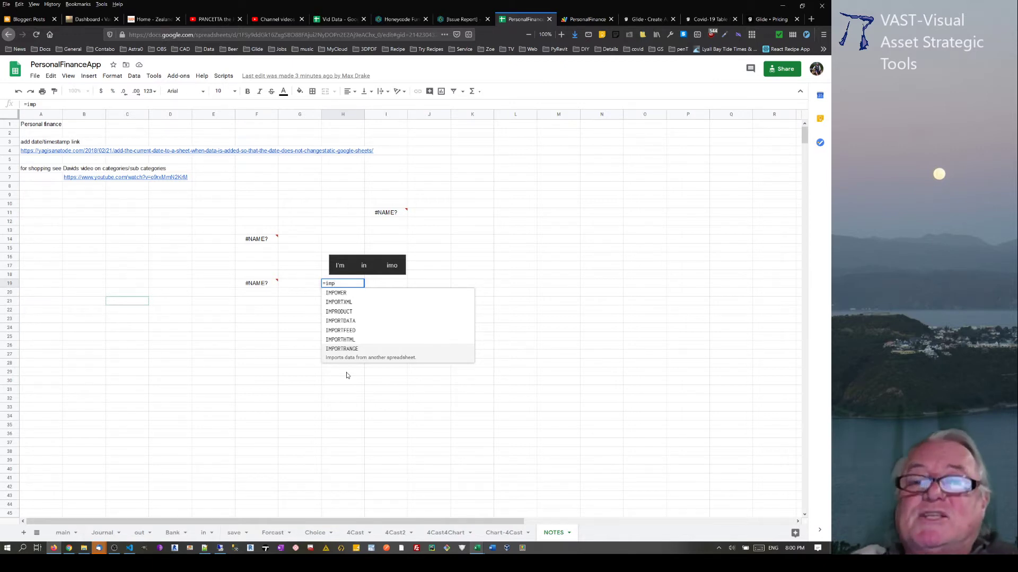
Switch to the NZMoH20200503.xlsx workbook in Excel and view the ImportMoH combined sheet's data refresh options without refreshing
mouse_move(478, 549)
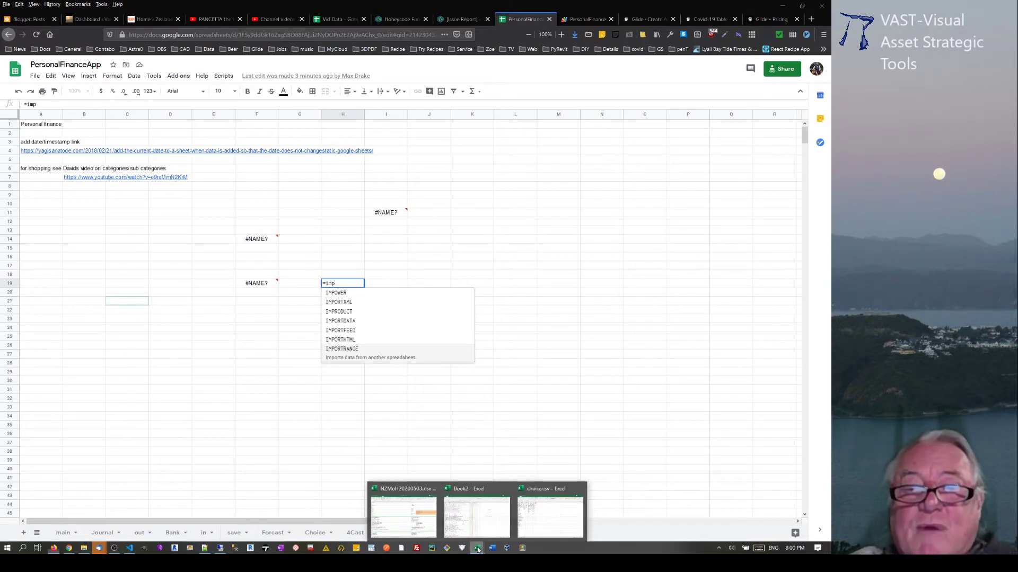
click(403, 515)
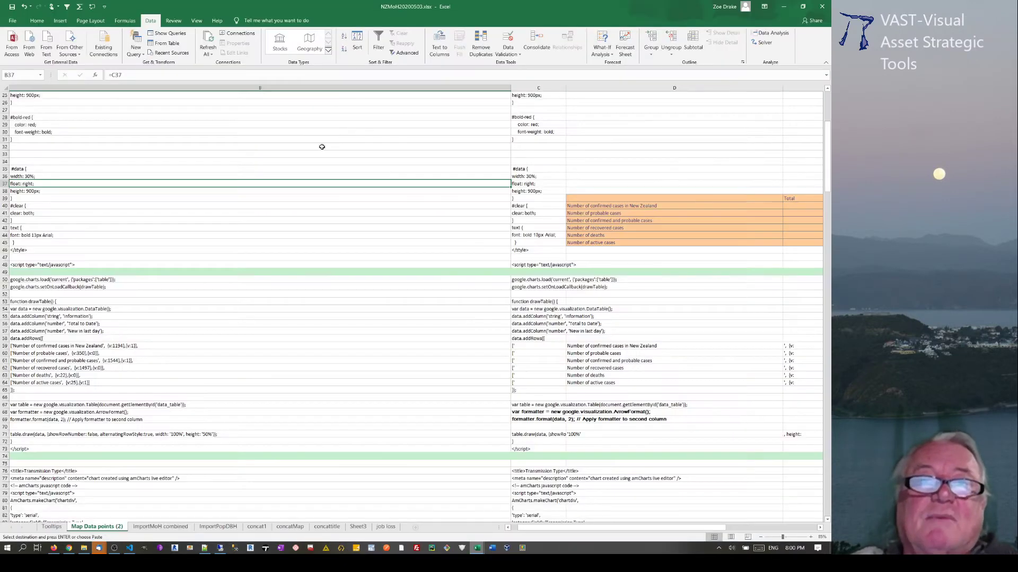
click(173, 528)
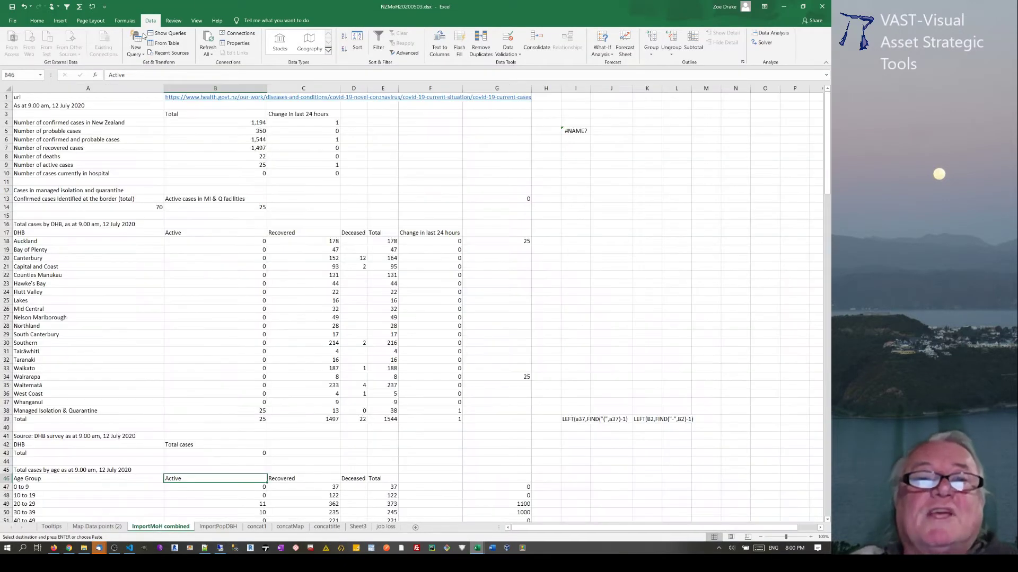
click(210, 54)
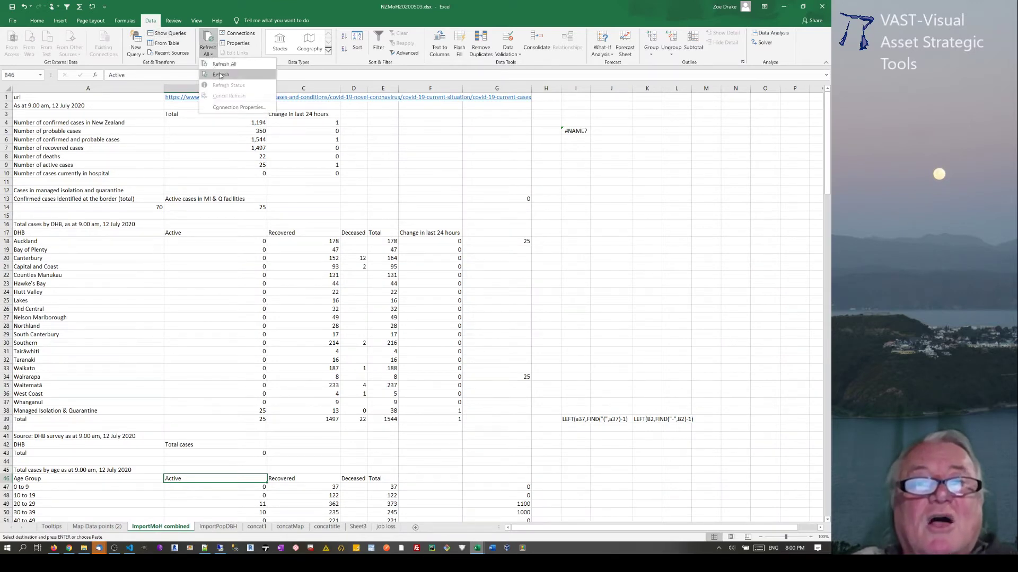
key(Escape)
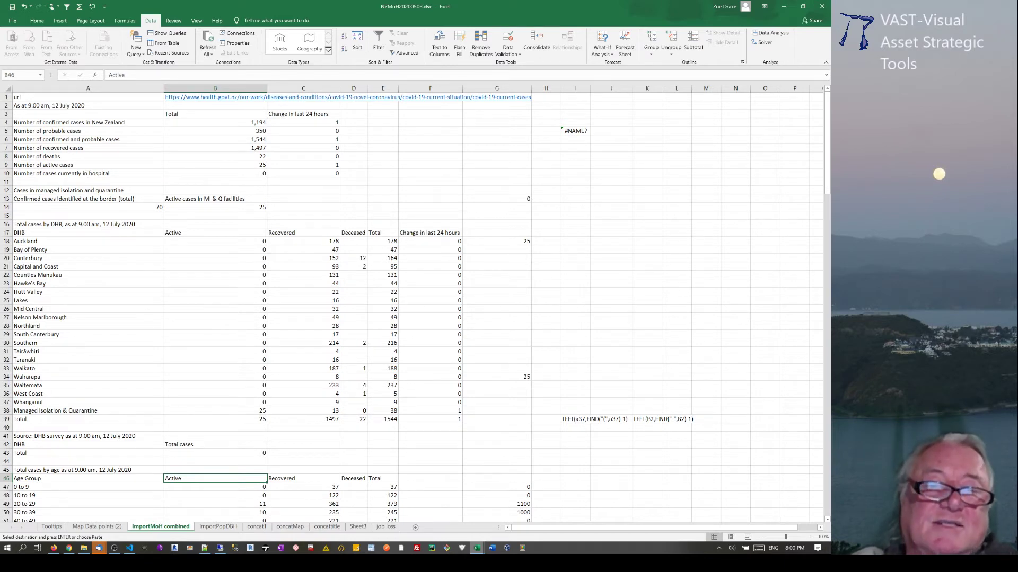
Copy the whole of column B, containing the generated page code, on the Map Data points (2) sheet
mouse_move(84, 548)
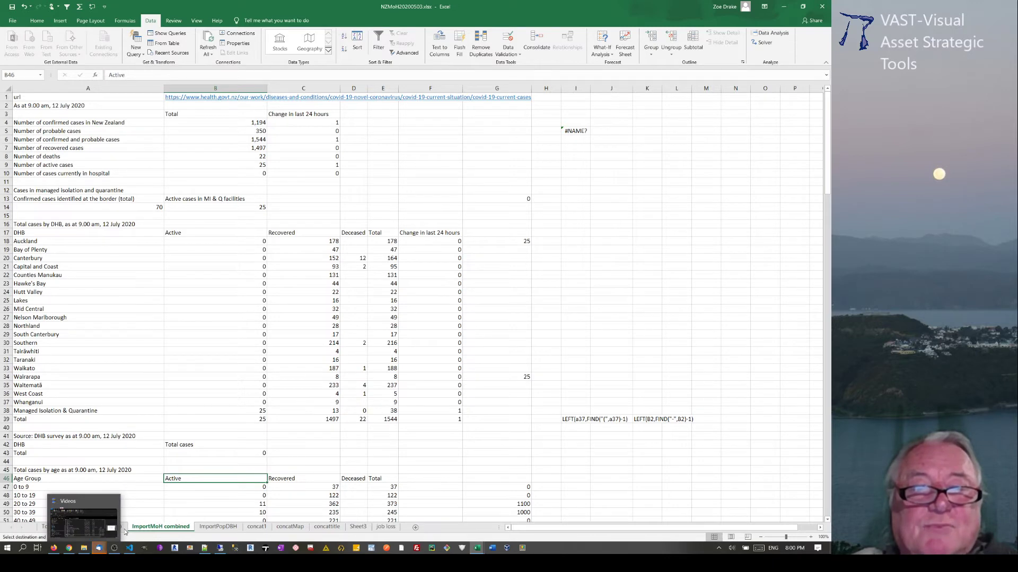
click(109, 527)
click(104, 527)
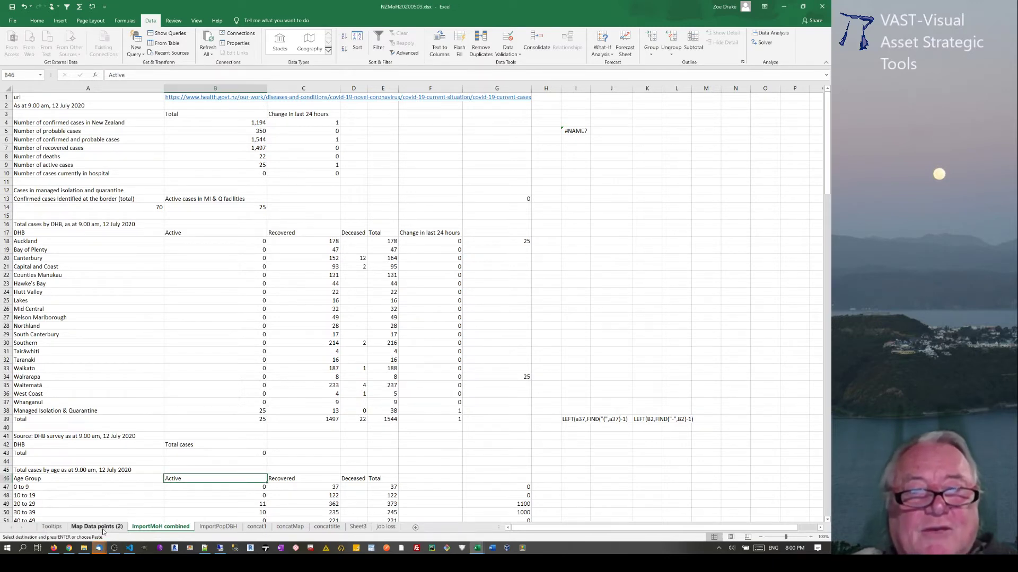
click(227, 86)
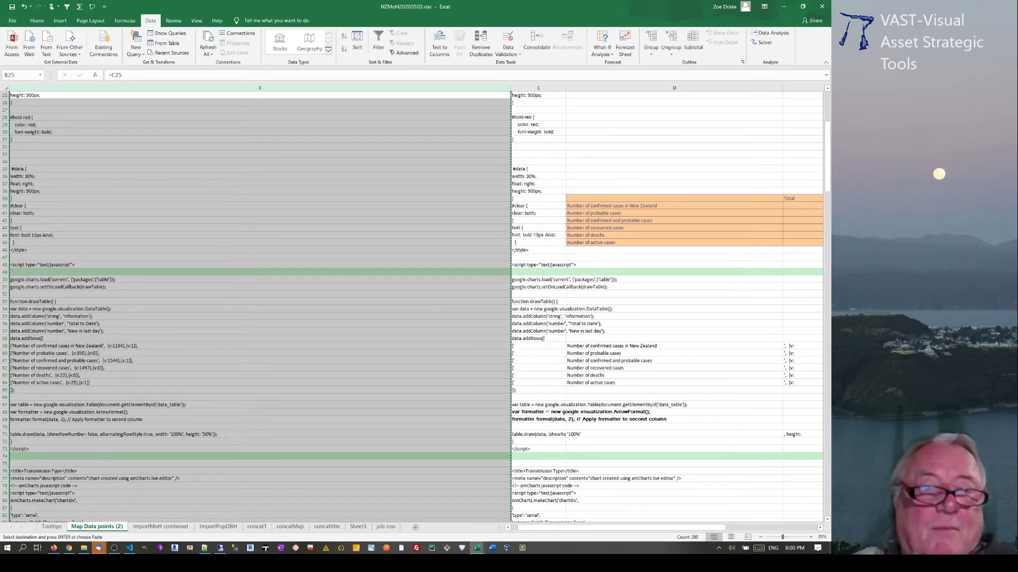
Switch to Visual Studio Code, preview index.html with Live Server to show the Covid-19 page, and close the preview
click(130, 549)
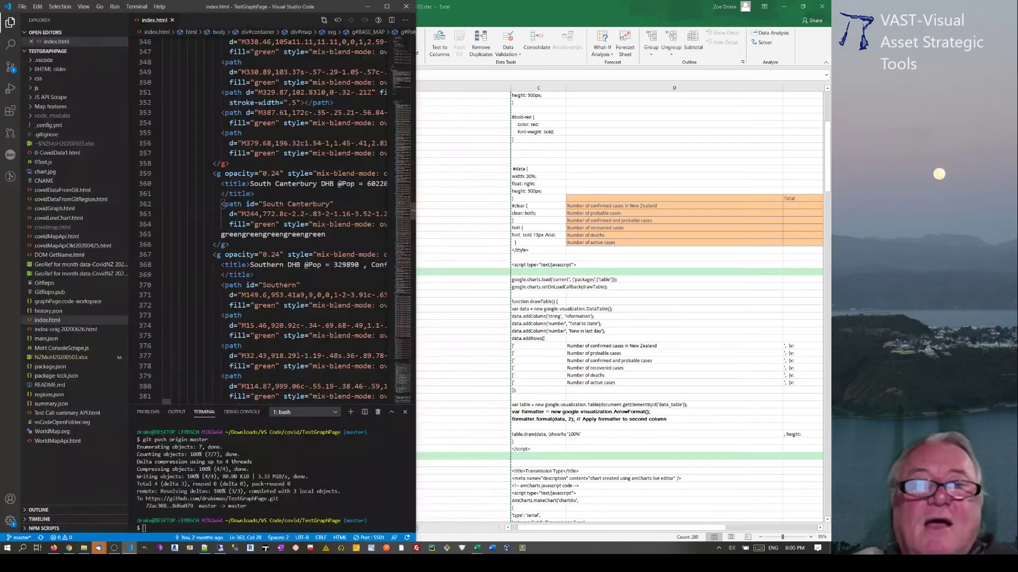
key(ctrl+a)
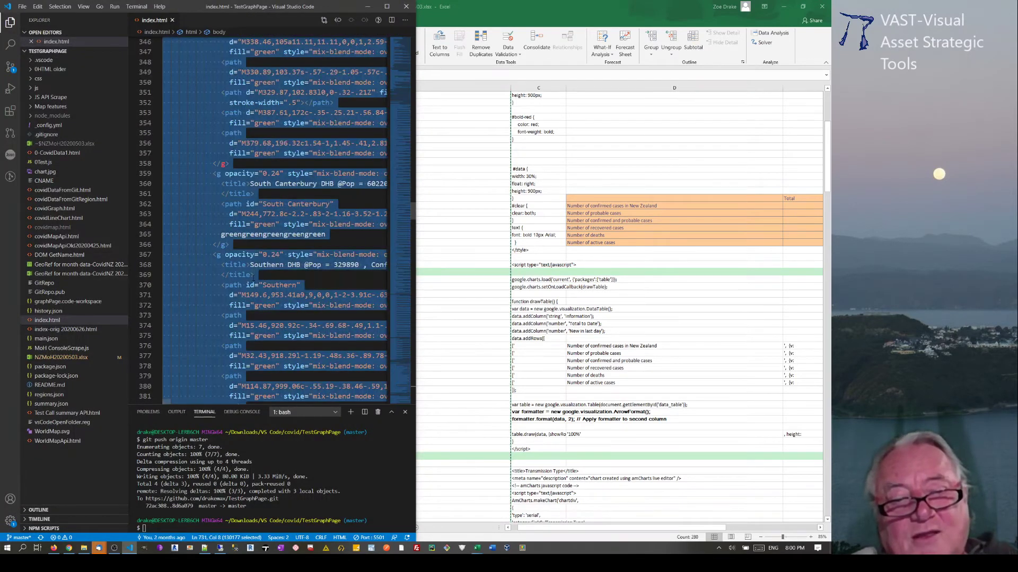
key(shift+alt+Left)
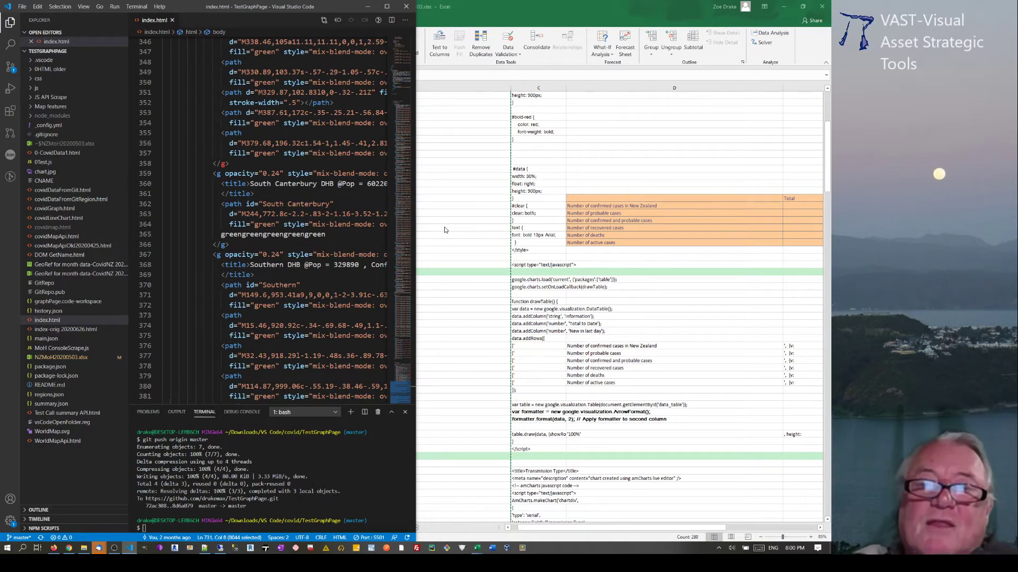
click(309, 224)
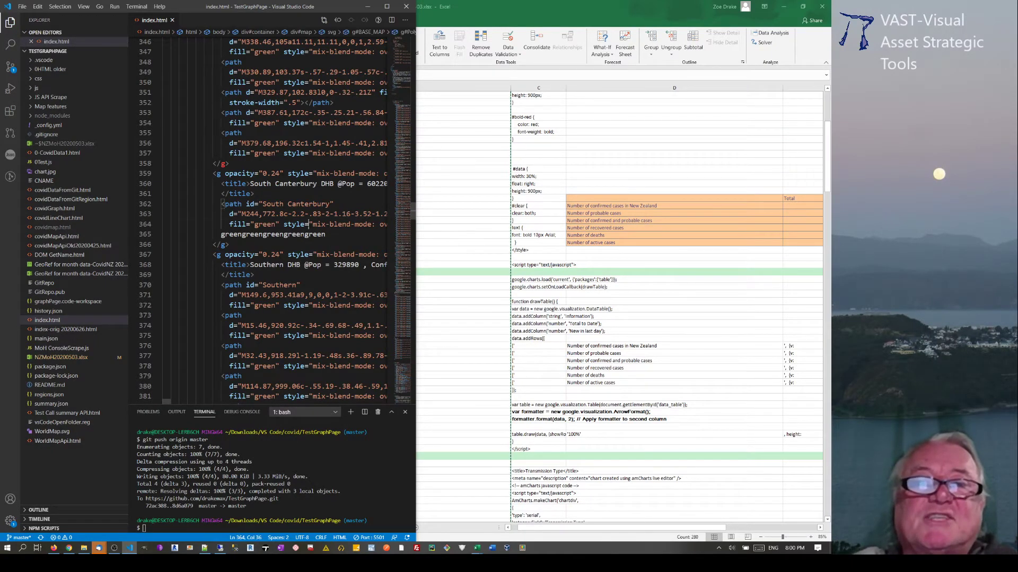
right_click(309, 226)
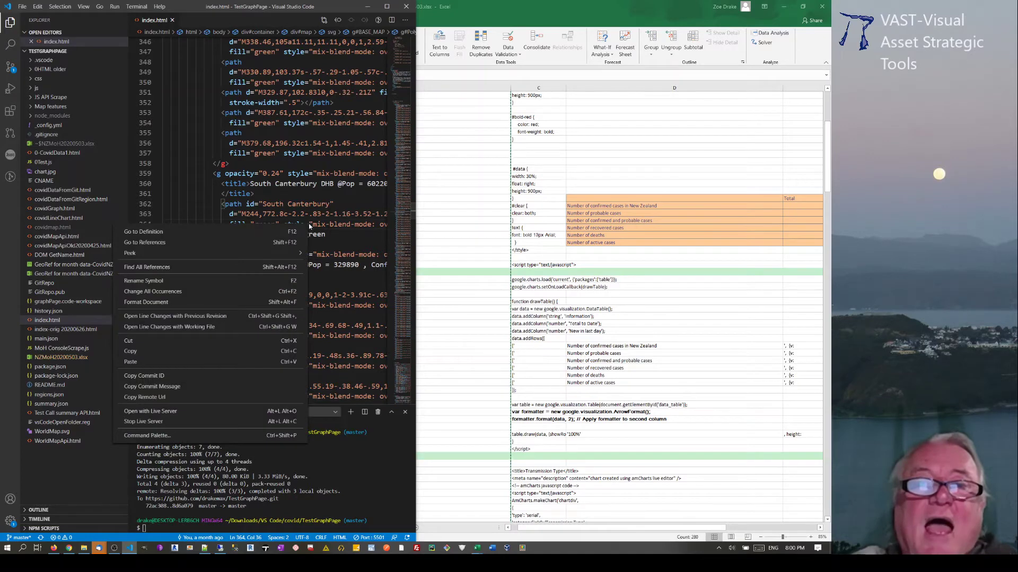
click(164, 411)
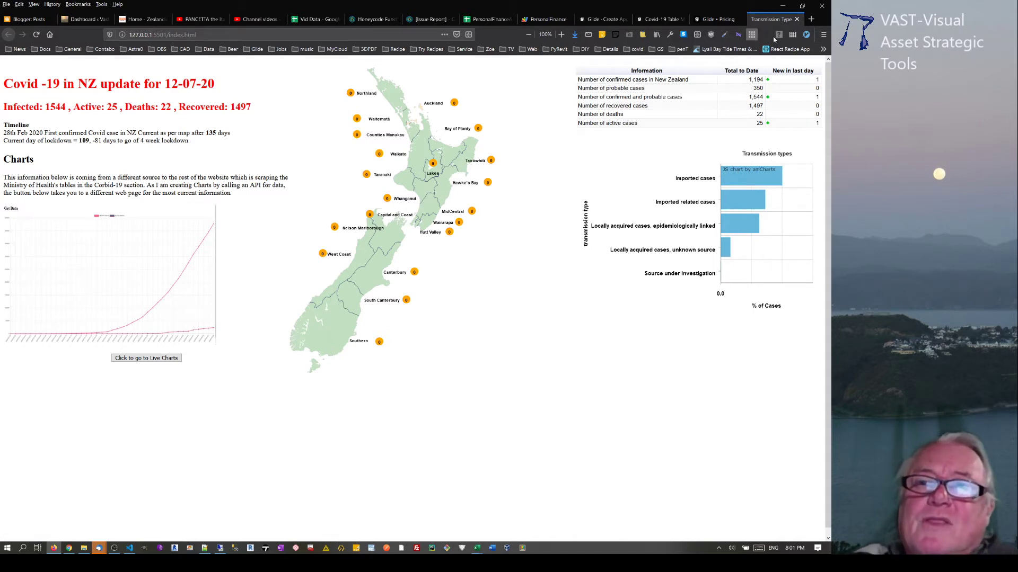
click(798, 20)
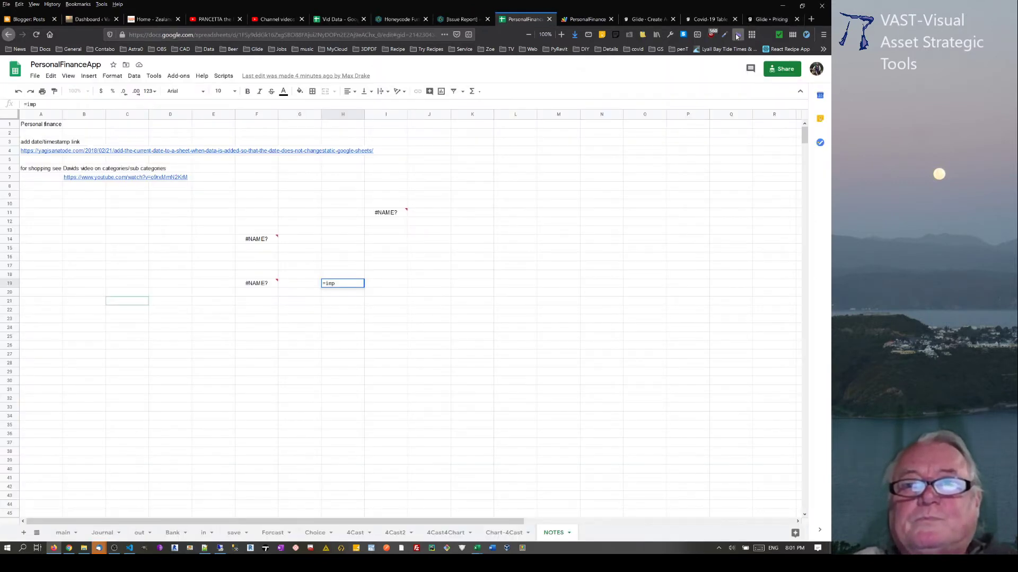
Commit the =imp entry in cell H19 of NOTES, show the Apps list in Glide, and return to the PersonalFinanceApp sheet
click(532, 256)
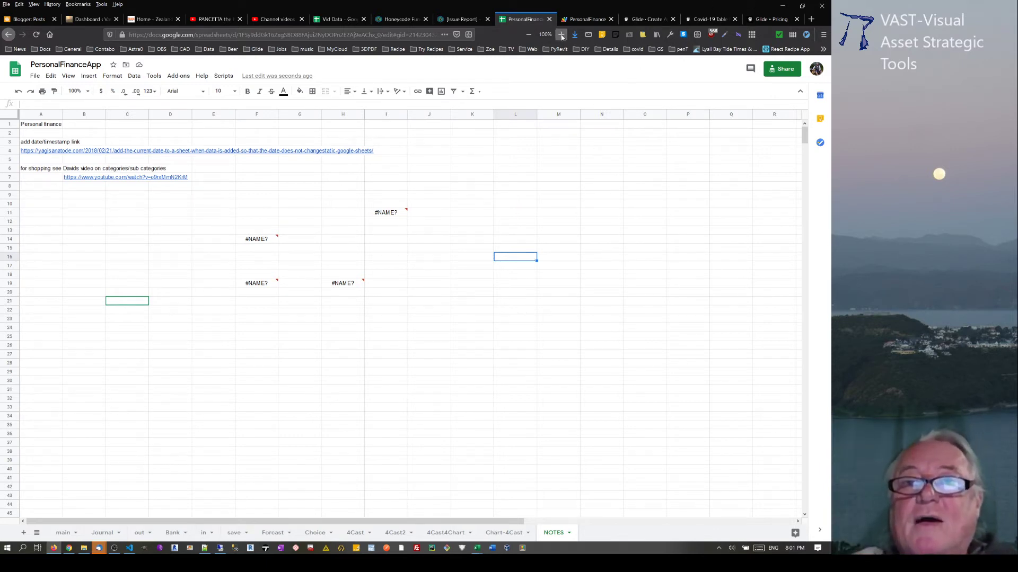
click(659, 22)
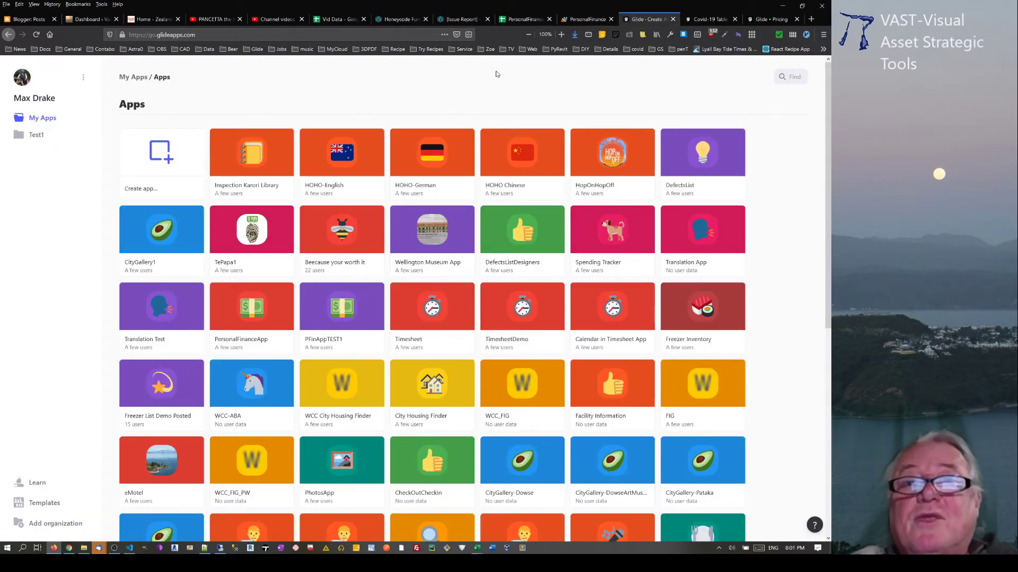
click(523, 19)
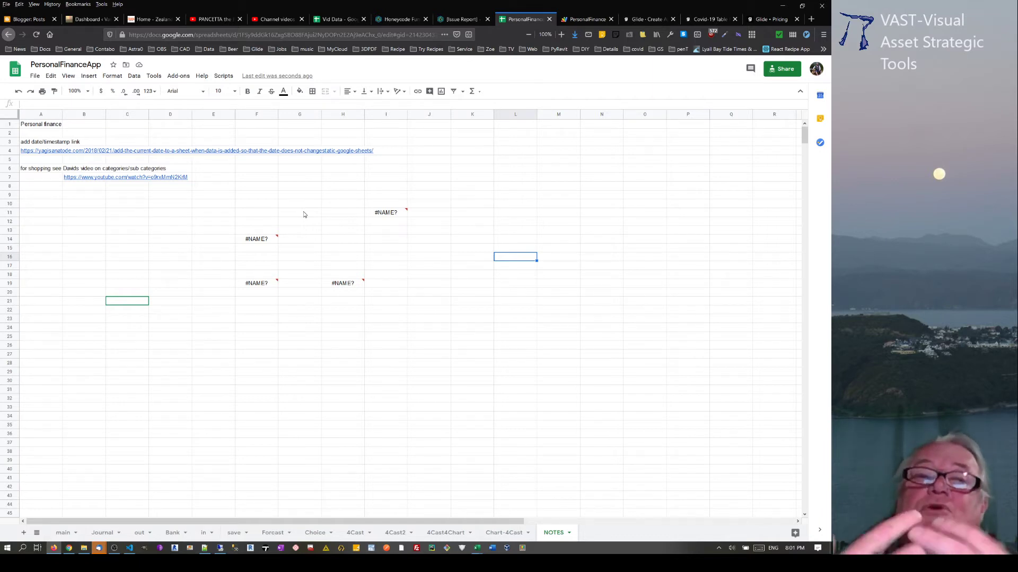
Look through the add-ons installed in the PersonalFinanceApp Google Sheet without running any
click(183, 77)
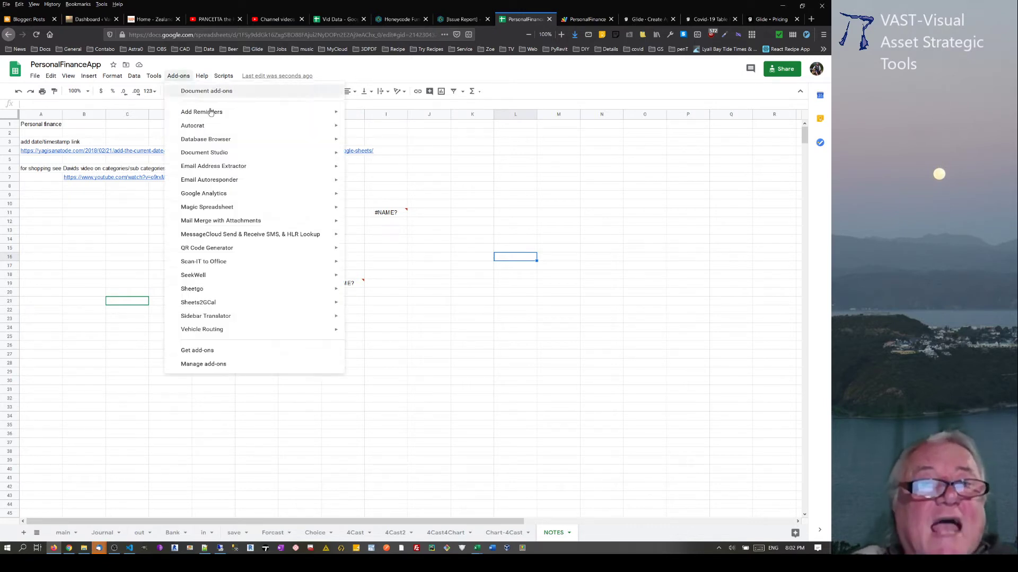
mouse_move(209, 129)
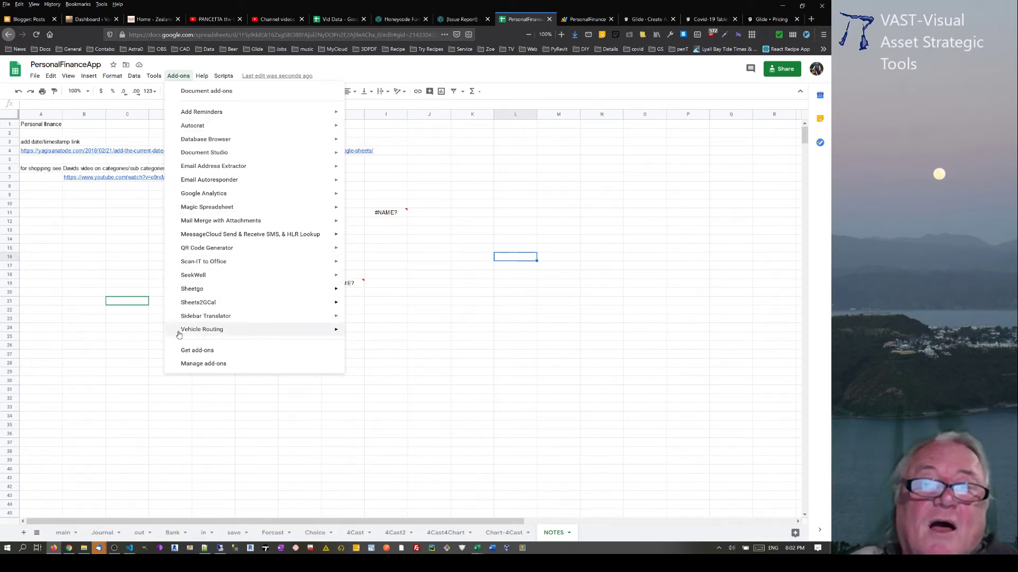
click(115, 244)
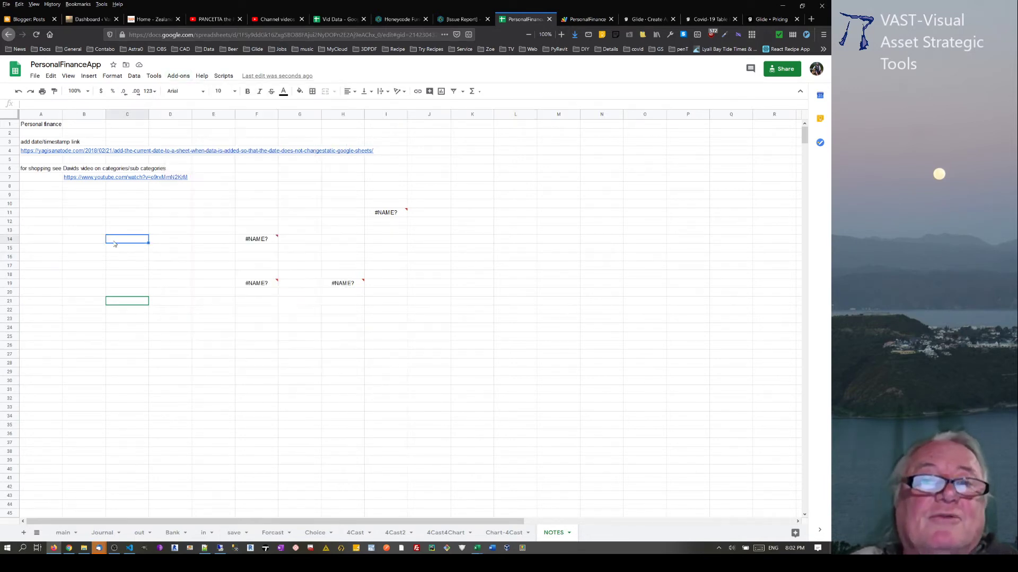
Point out the Script editor among the sheet's tools and show the PersonalFinance project's Code.gs script
click(223, 77)
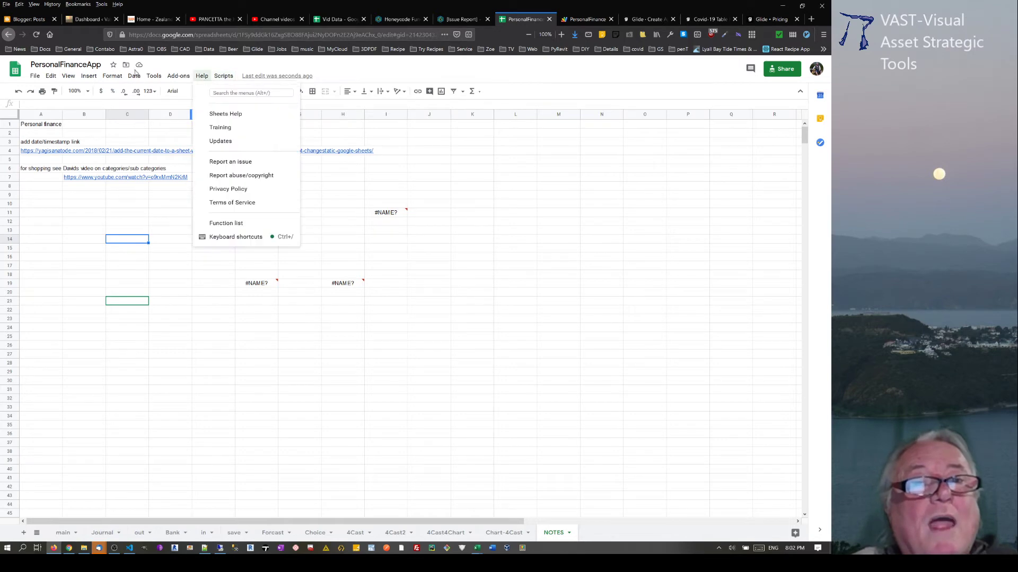
mouse_move(154, 76)
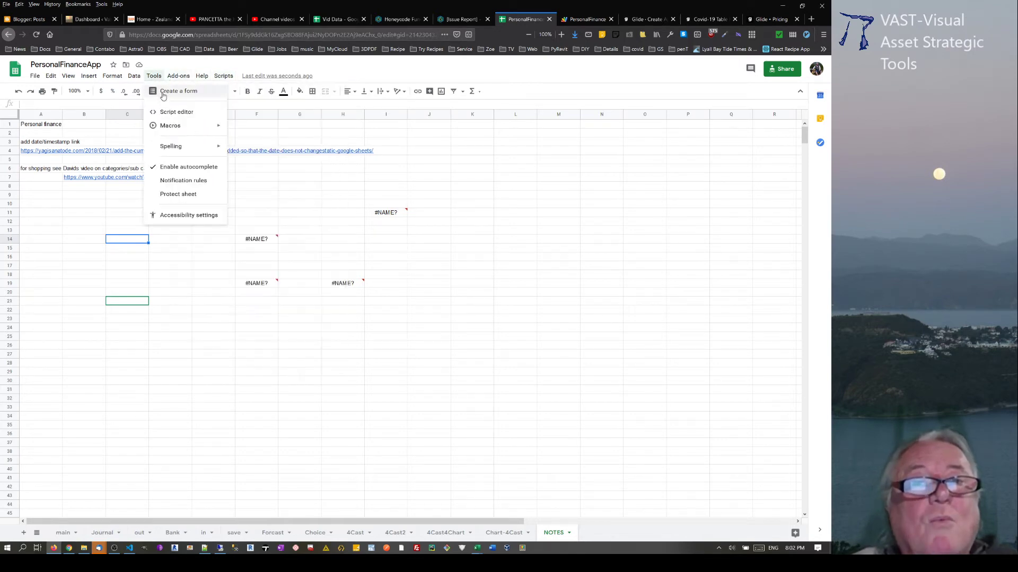
click(167, 112)
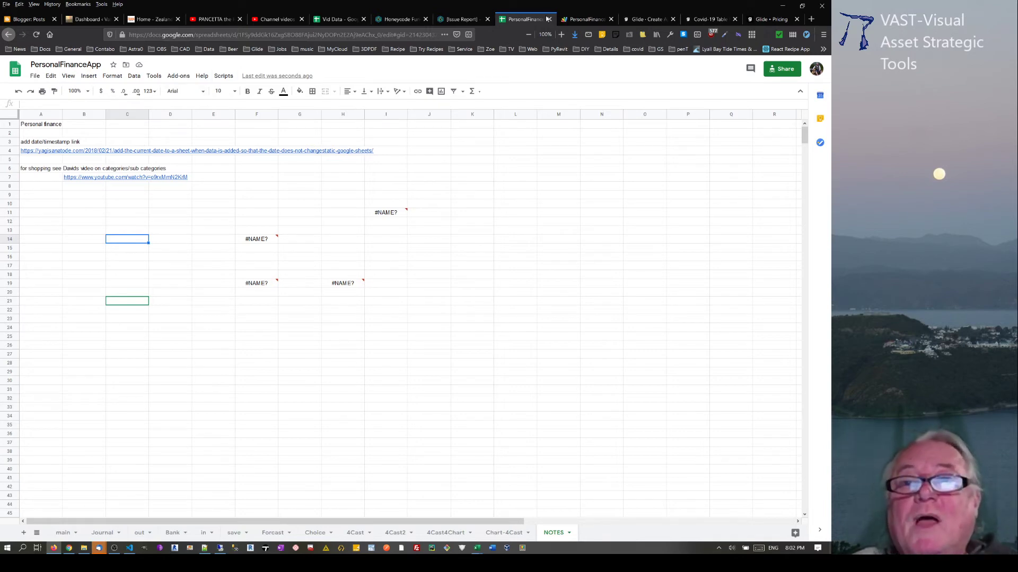
click(585, 19)
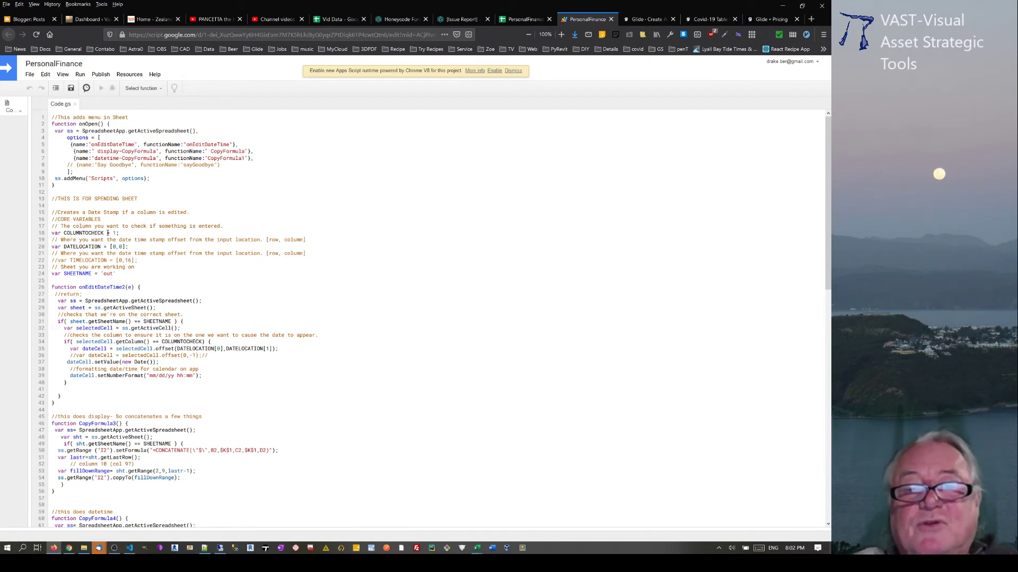
Switch to the Book2 workbook in Excel, show its Glide video list and the video code in O7, and return to the script
mouse_move(477, 548)
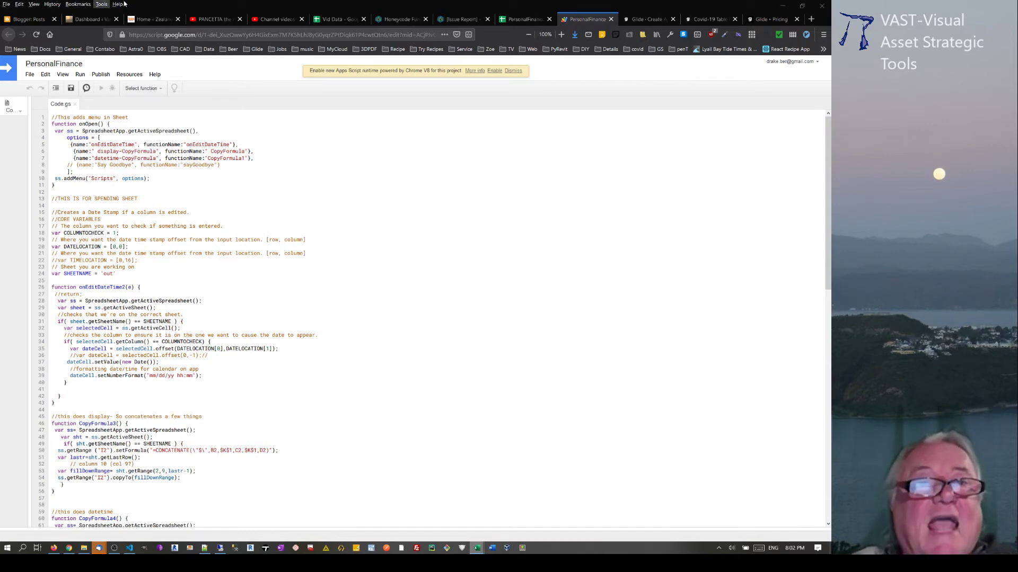
key(alt+Tab)
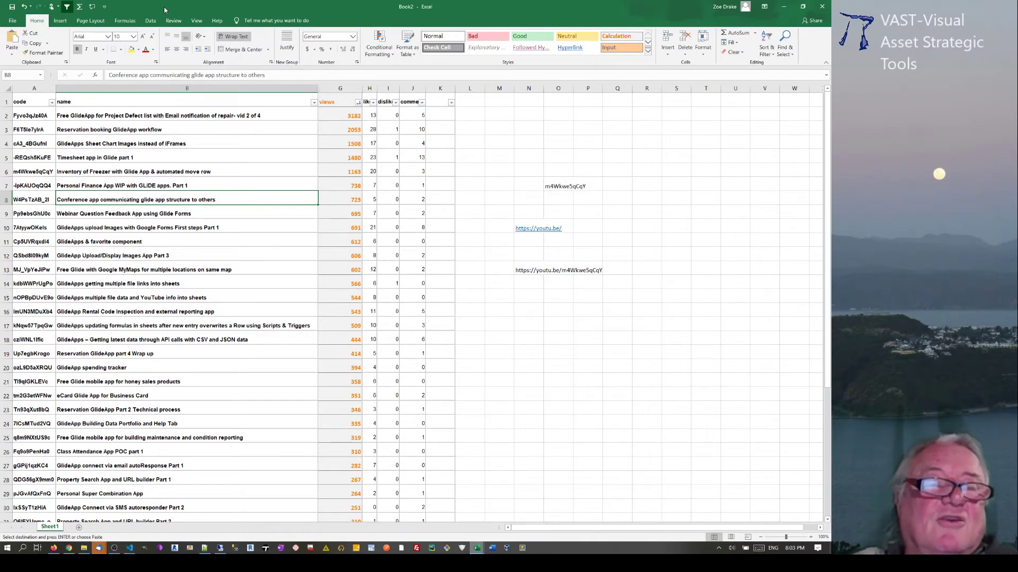
click(216, 156)
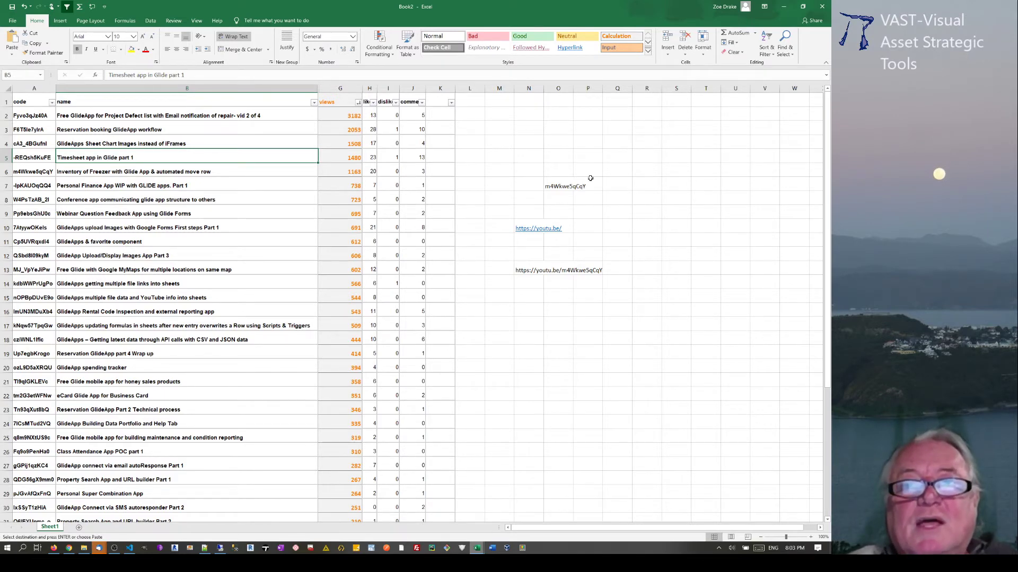
click(554, 187)
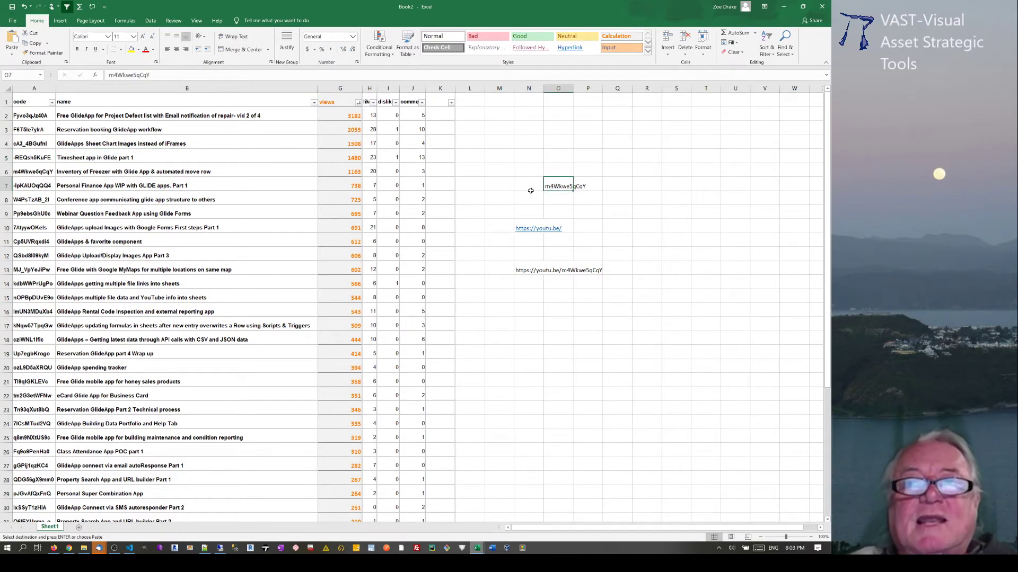
click(783, 6)
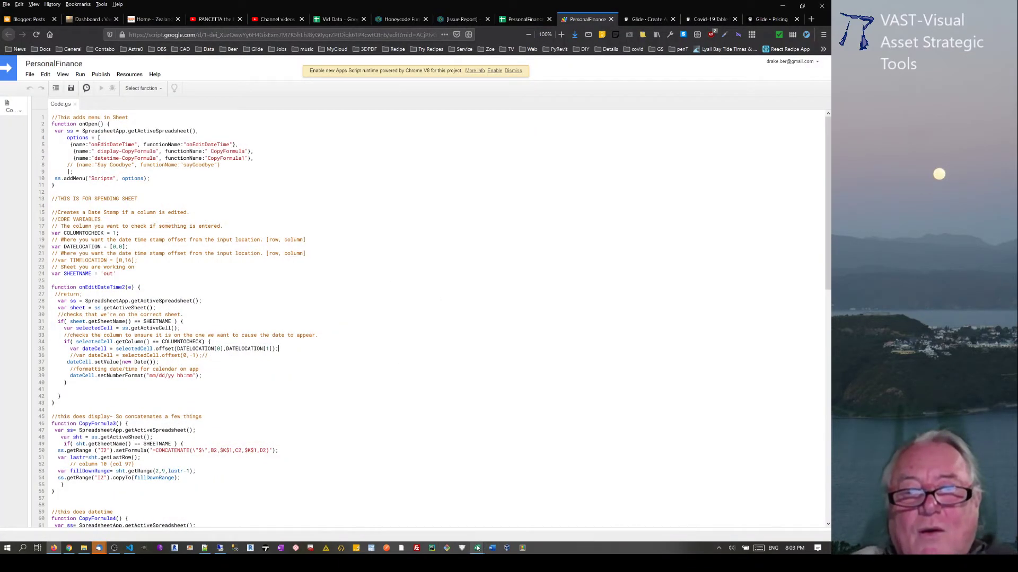
click(468, 520)
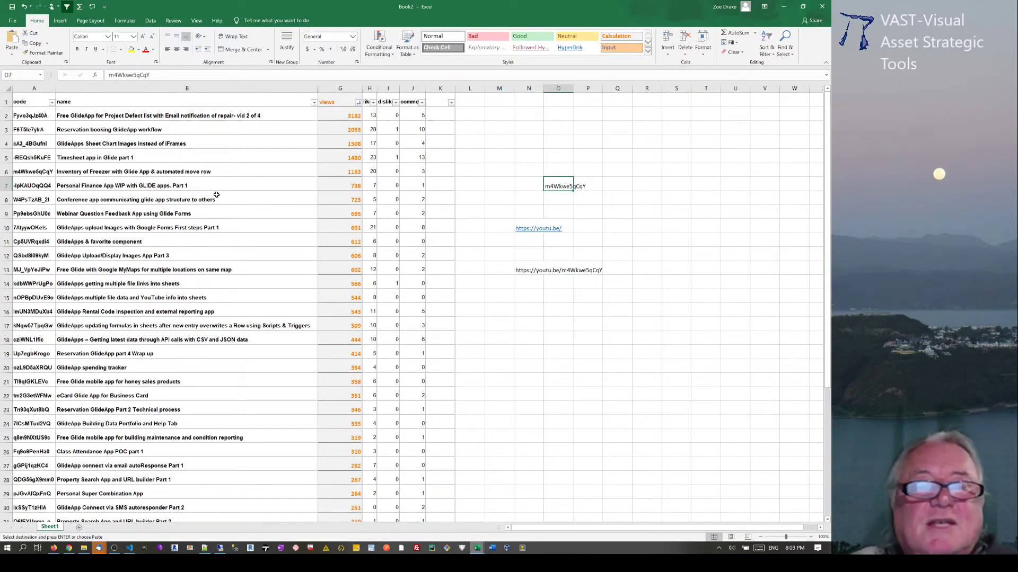
click(784, 7)
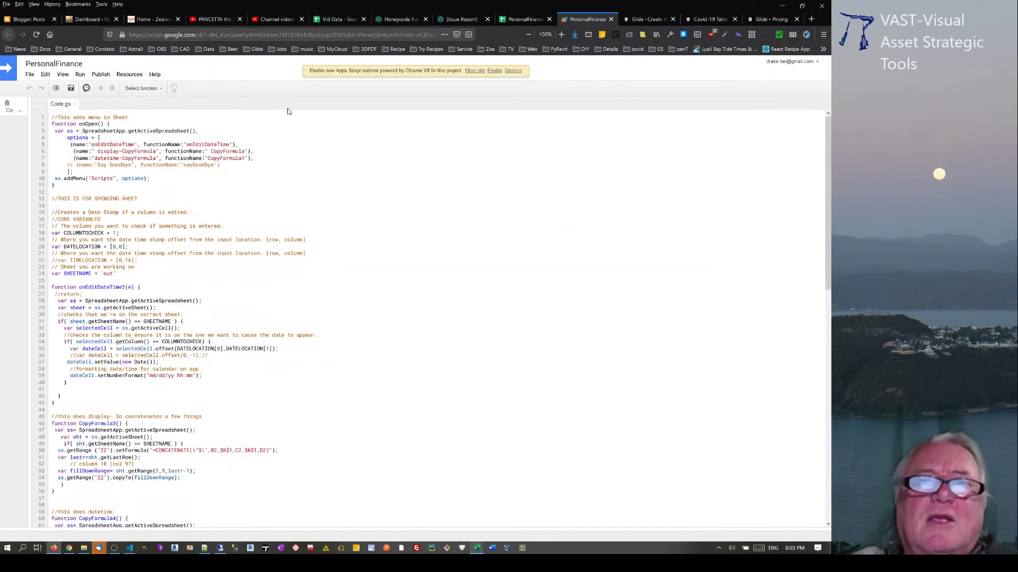
Switch to Chrome and look through sections C, D and G of the Honeycode functions reference
click(69, 548)
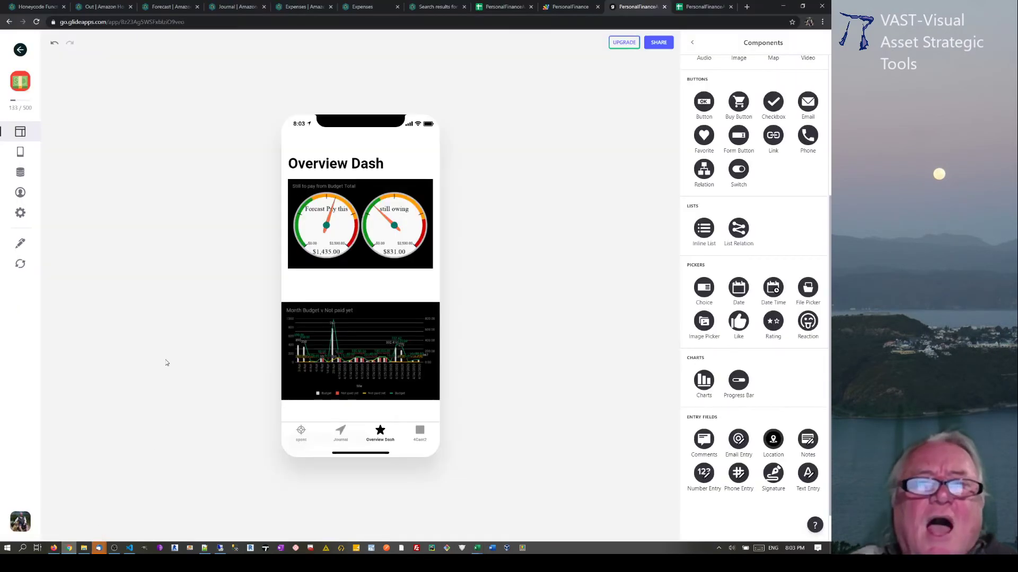
click(37, 8)
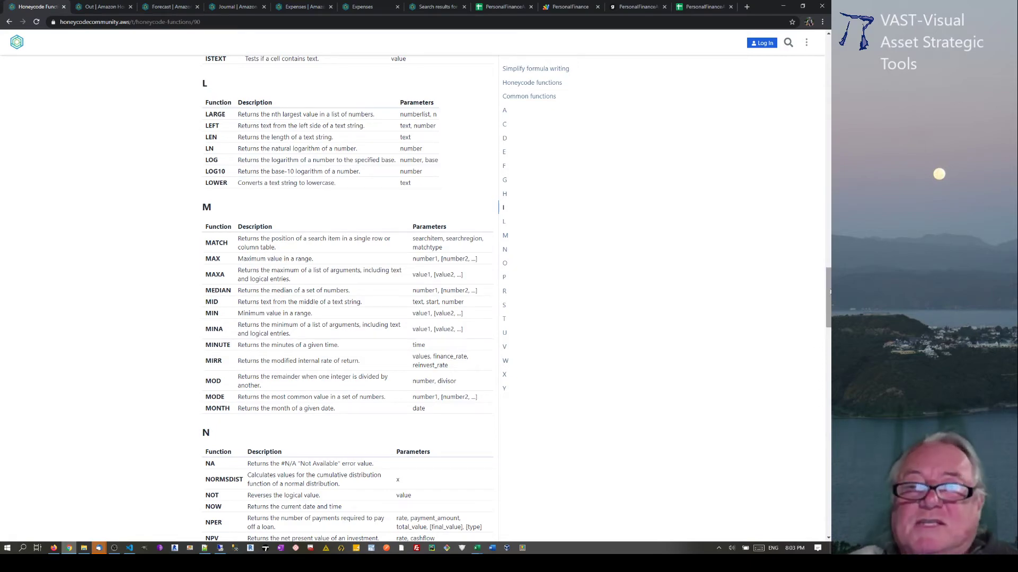
drag(830, 293, 827, 66)
click(504, 124)
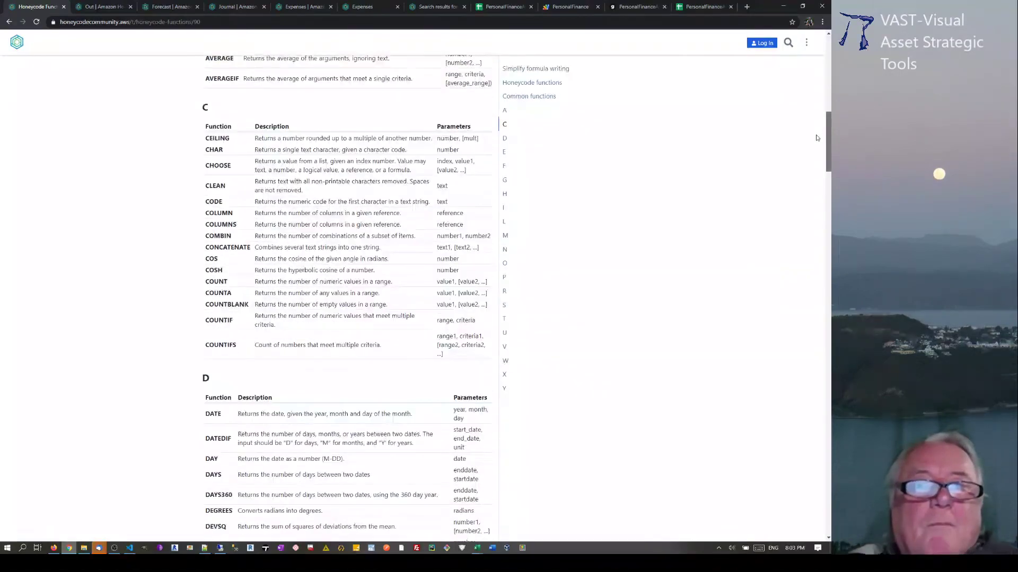
click(504, 138)
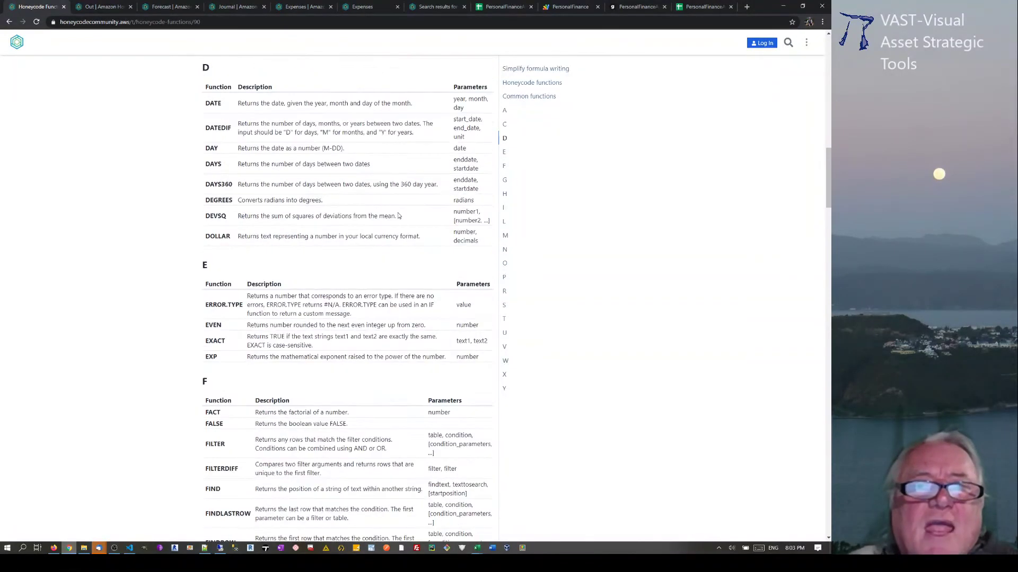
click(505, 181)
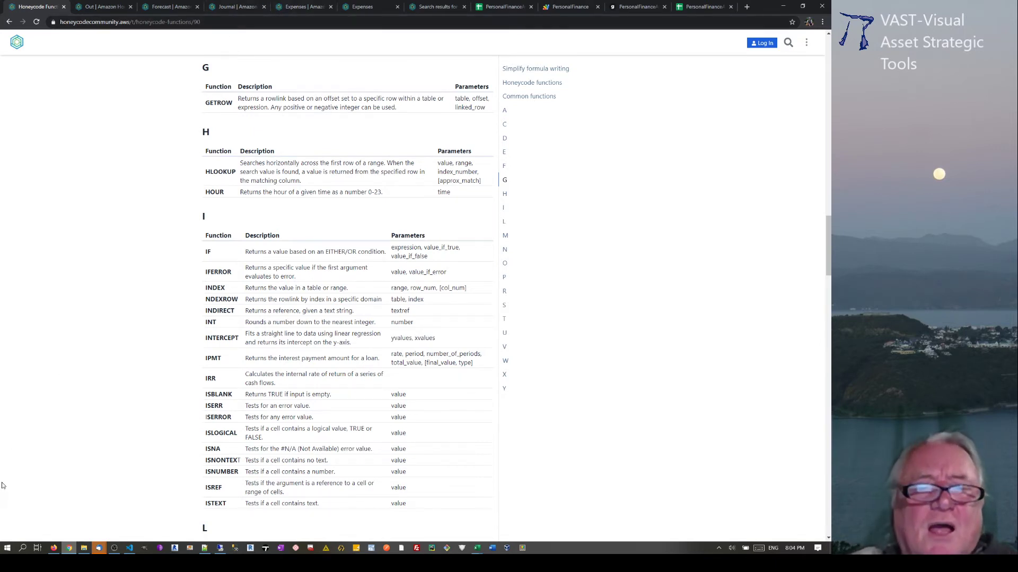
Switch to Firefox and read the sponsored Plus account request and the reply in the Contacting Honeycode Team issue report
click(55, 548)
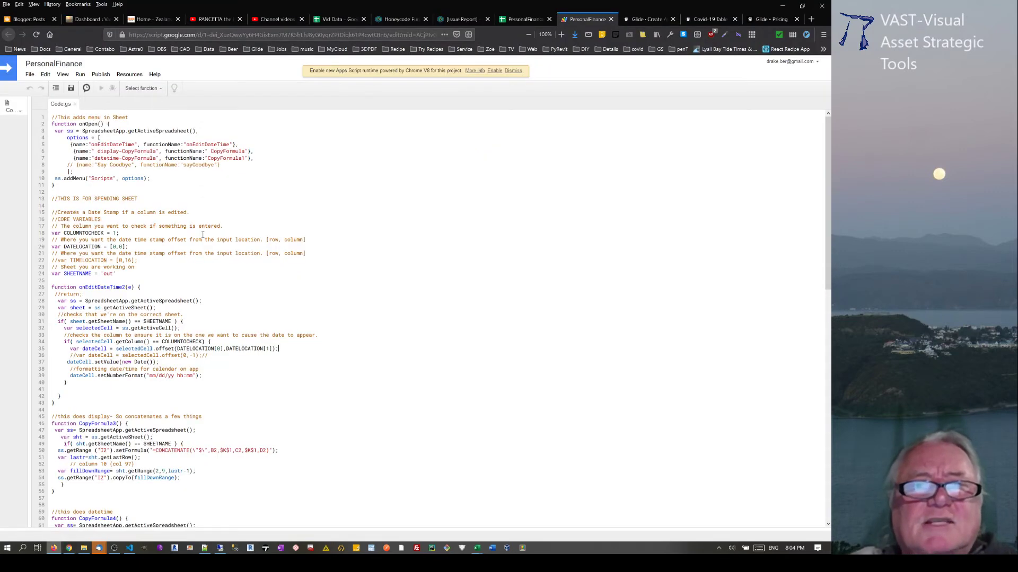
click(457, 19)
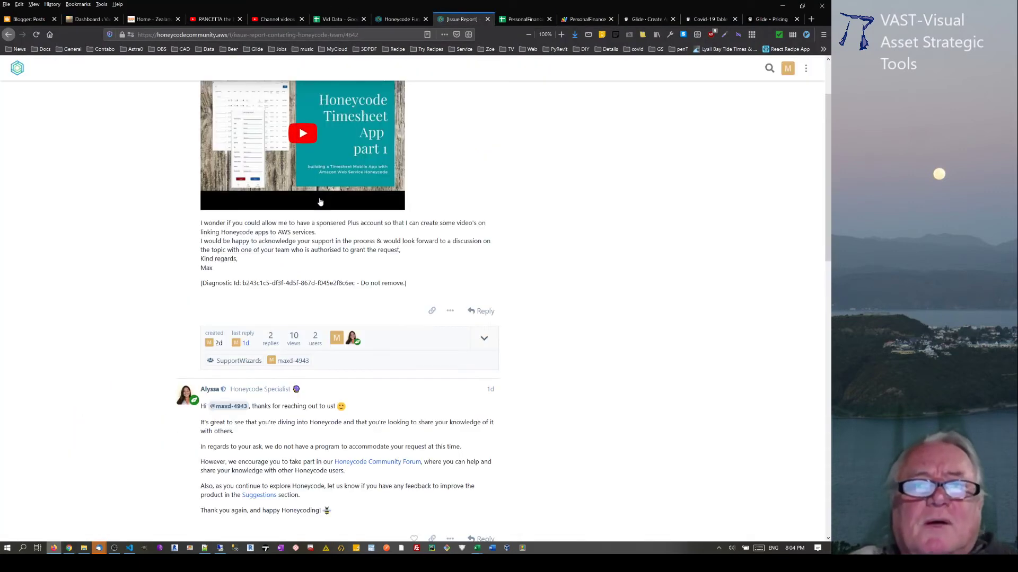
scroll(416, 231, up, 3)
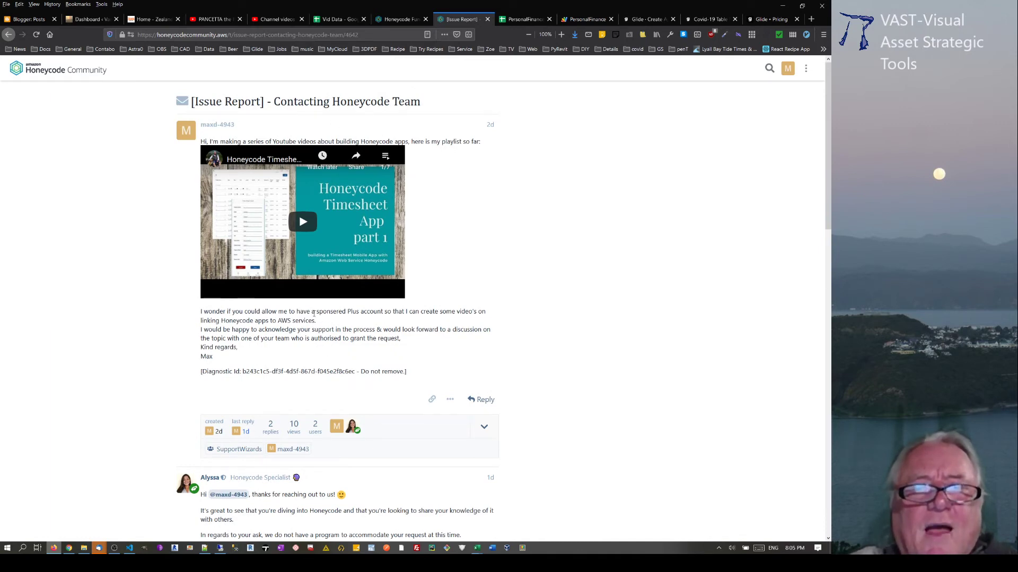
drag(306, 314, 360, 314)
click(380, 312)
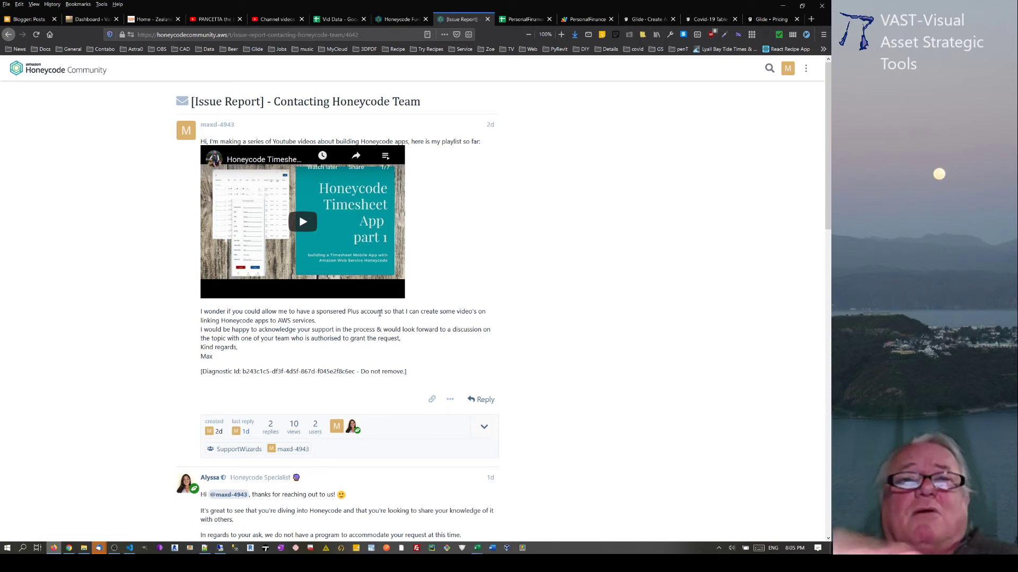
scroll(261, 454, down, 5)
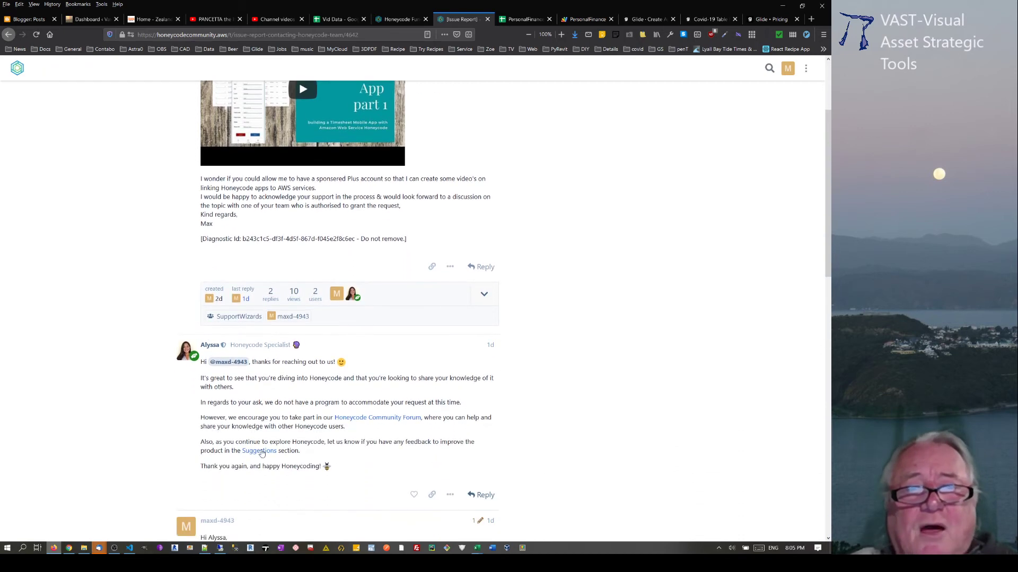
drag(316, 403, 411, 405)
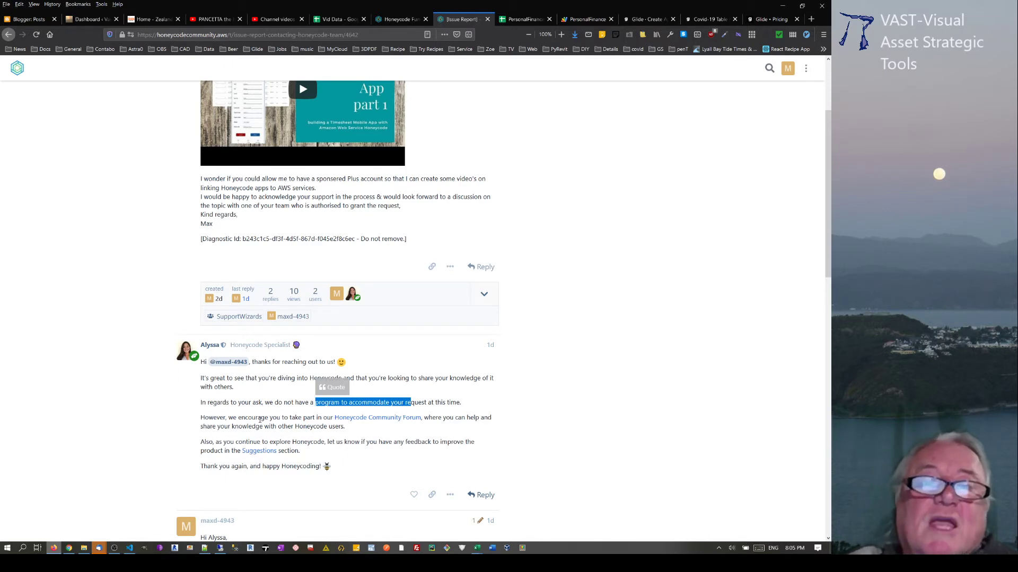
Point out the Community Forum suggestion in the Honeycode specialist's reply and return to the start of the issue report
drag(260, 419, 295, 419)
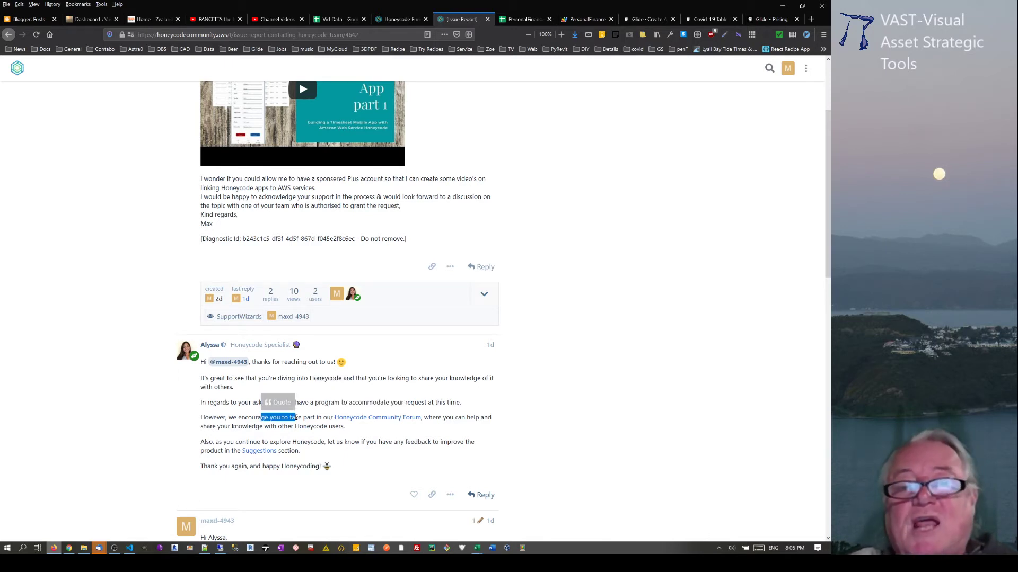
click(360, 433)
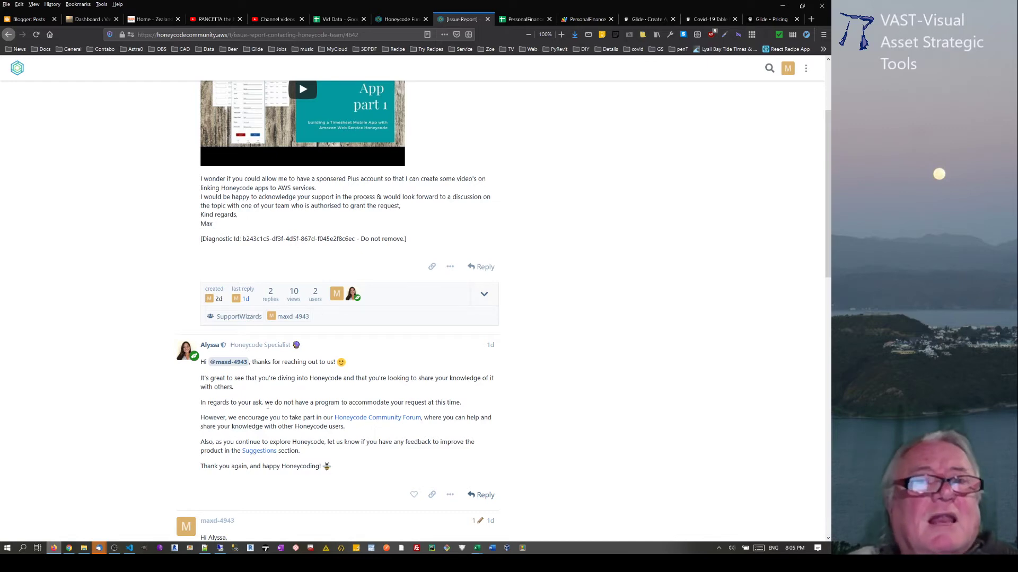
scroll(324, 357, up, 2)
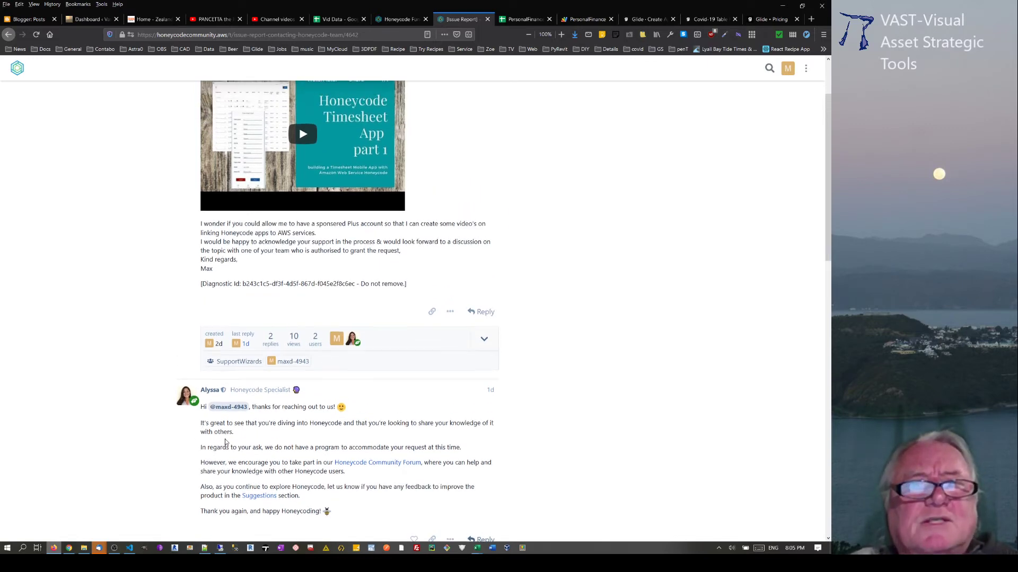
scroll(222, 442, up, 4)
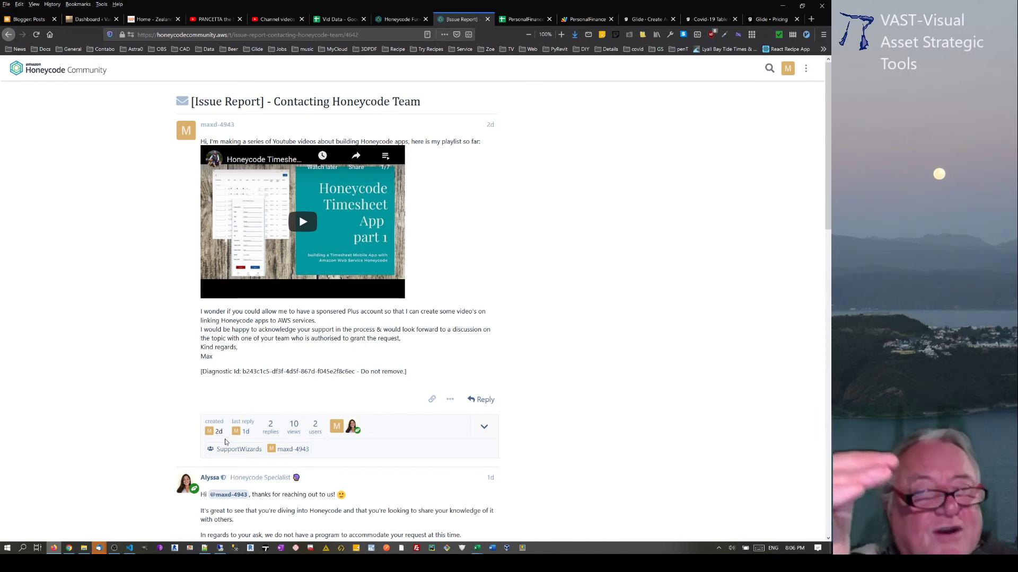
Show the Glide Pricing page and point out the data row and file storage allowances of the Pro app plan
click(768, 19)
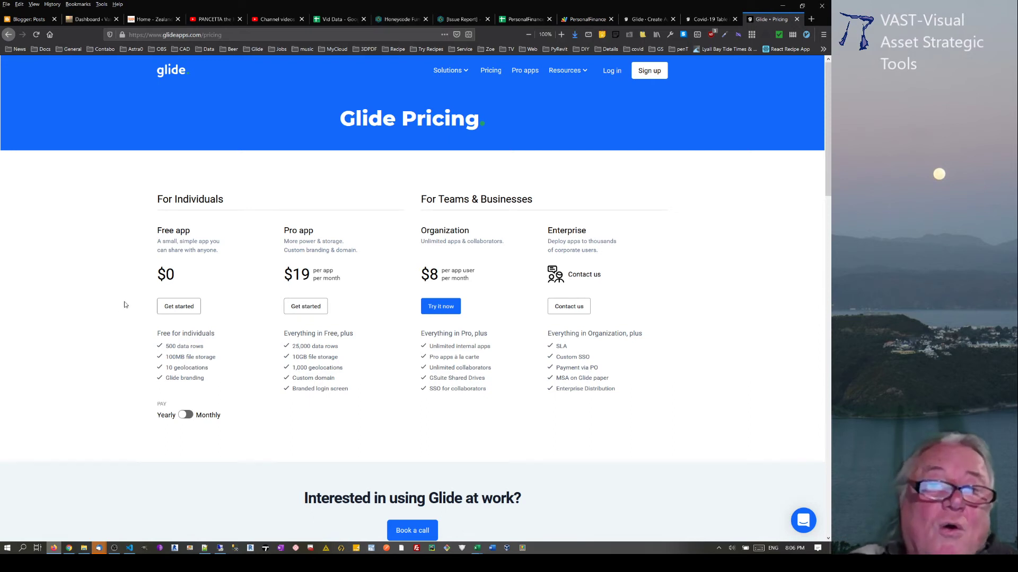
drag(301, 345, 303, 358)
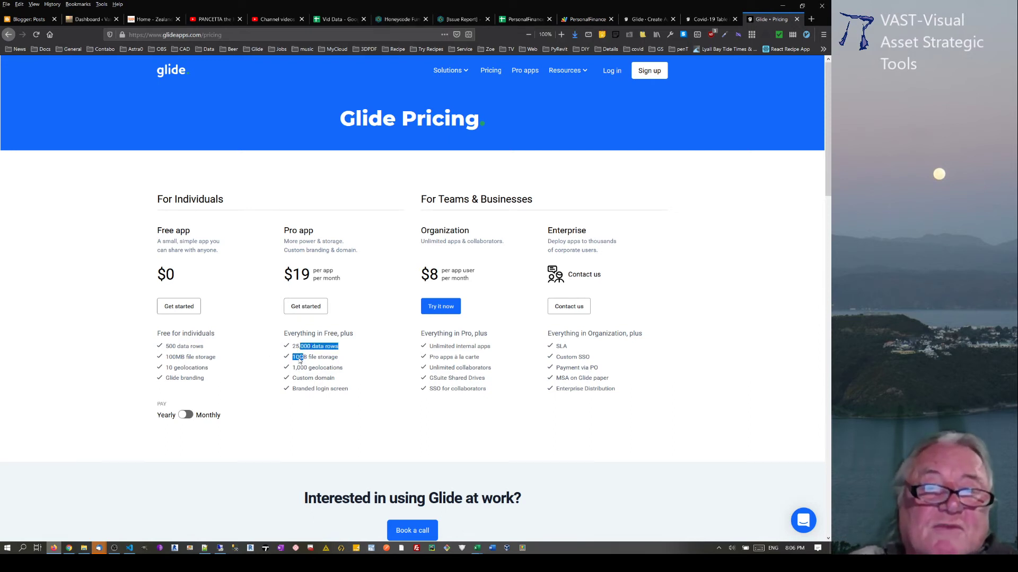
click(196, 344)
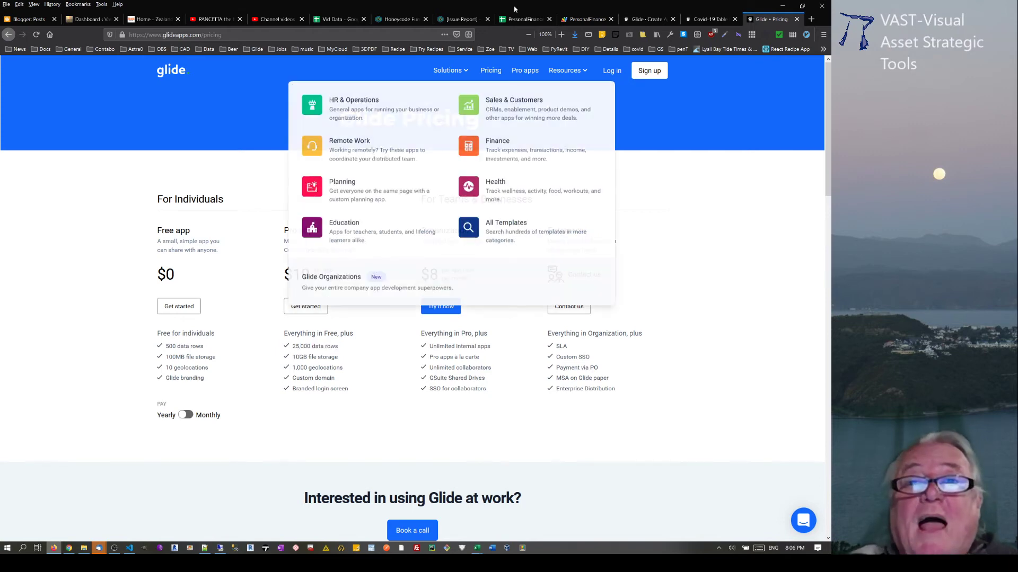
Find the PersonalFinance Glide app in Chrome and show the payee choices of a new item in its spent list
click(644, 19)
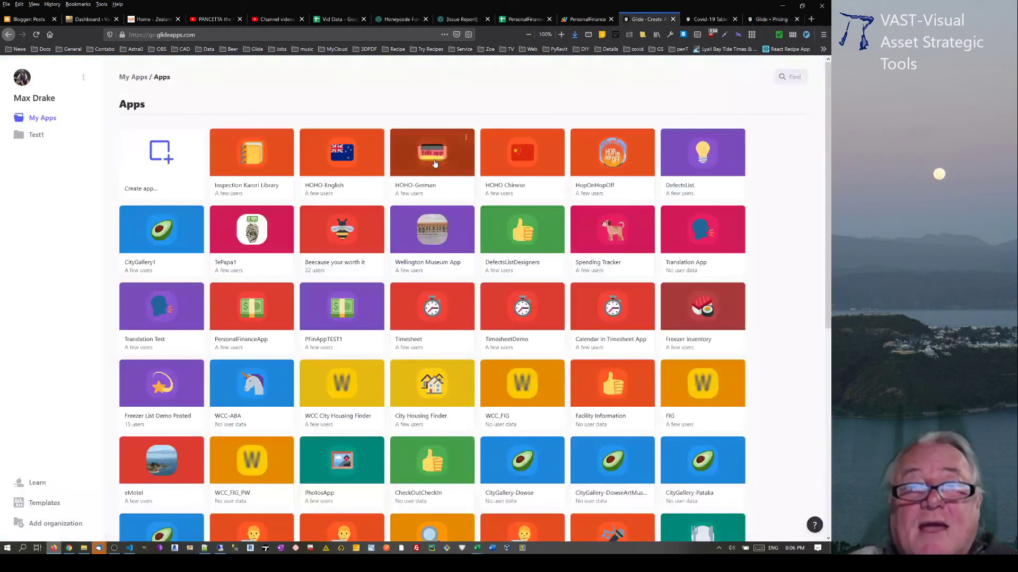
click(709, 19)
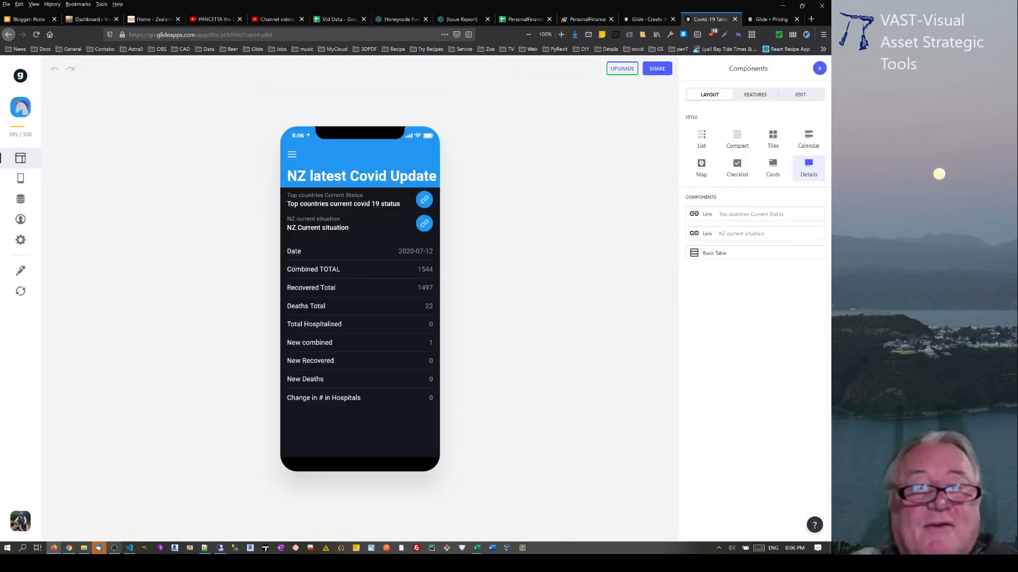
click(69, 549)
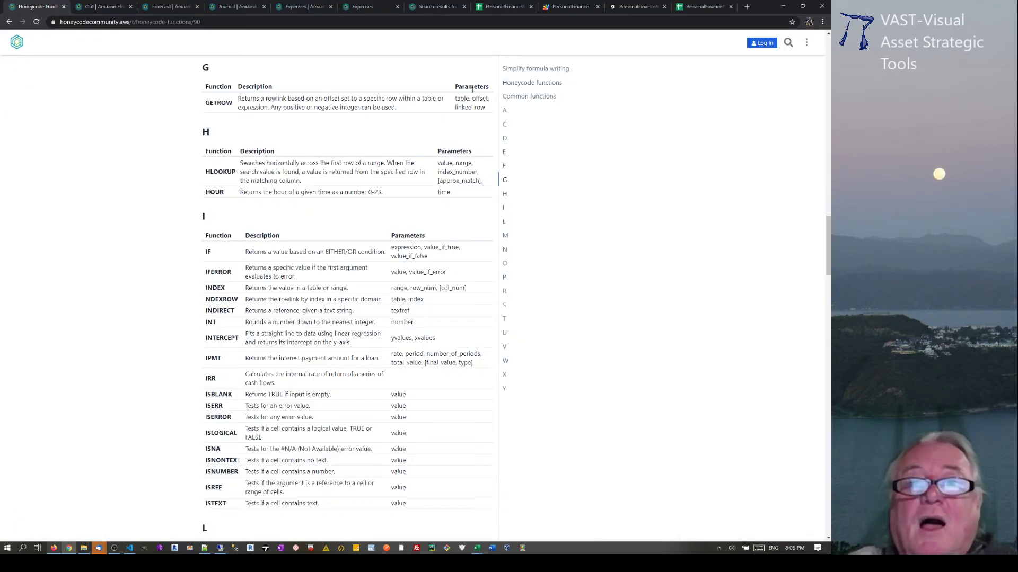
click(636, 7)
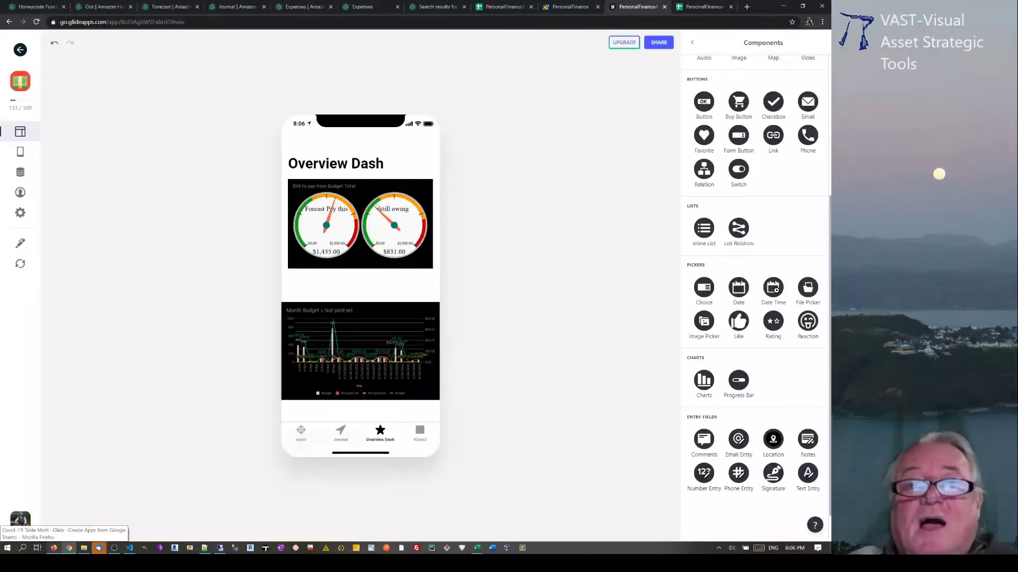
click(300, 432)
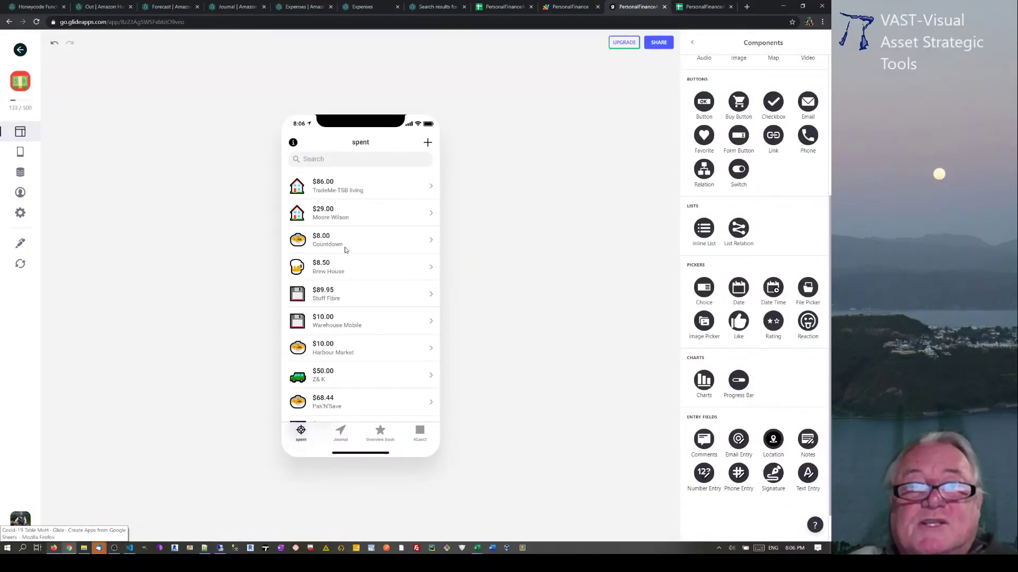
click(429, 143)
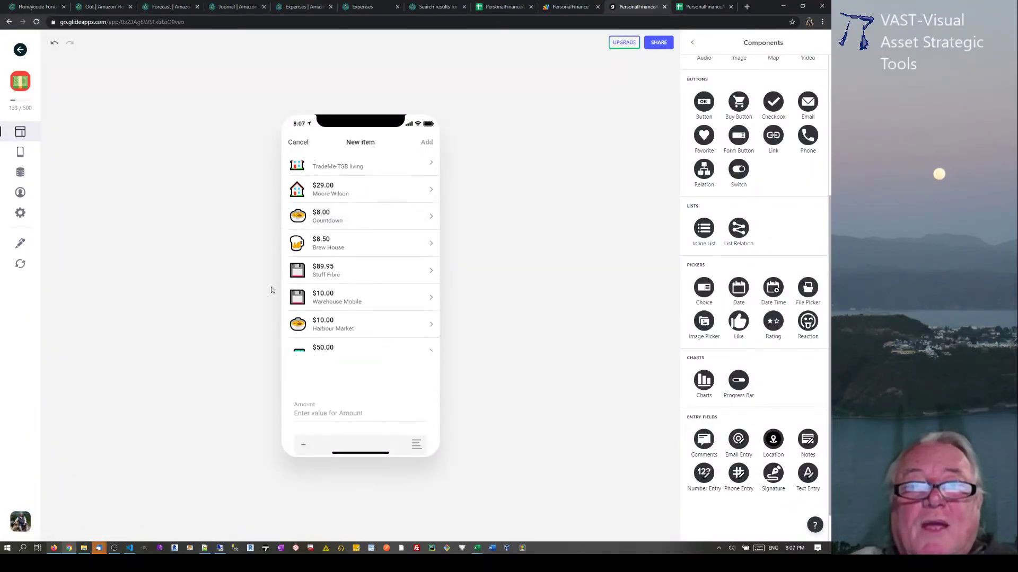
click(347, 217)
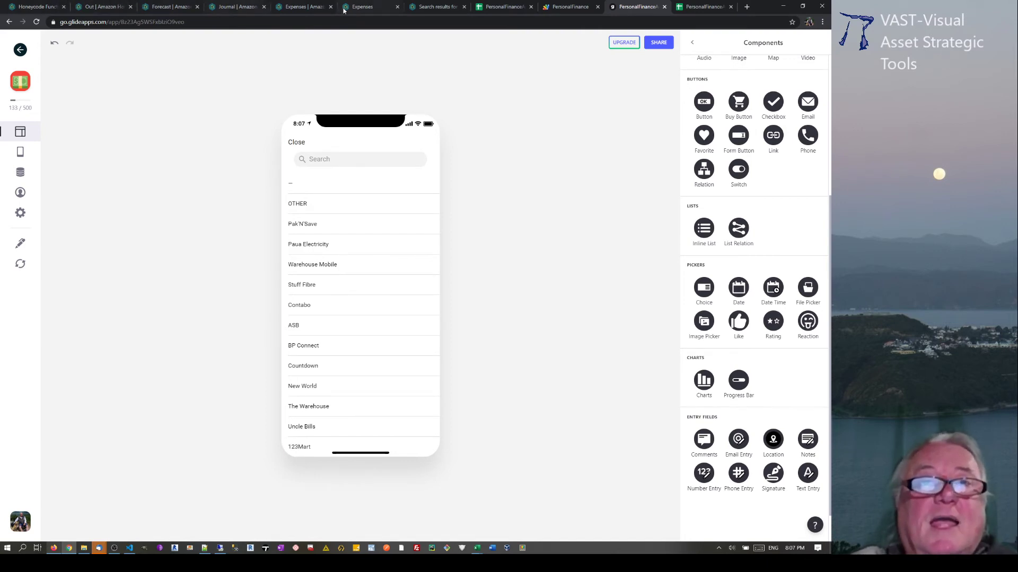
Open a new entry in the Honeycode Expenses web app and show the Payee, Category and Account options
click(366, 7)
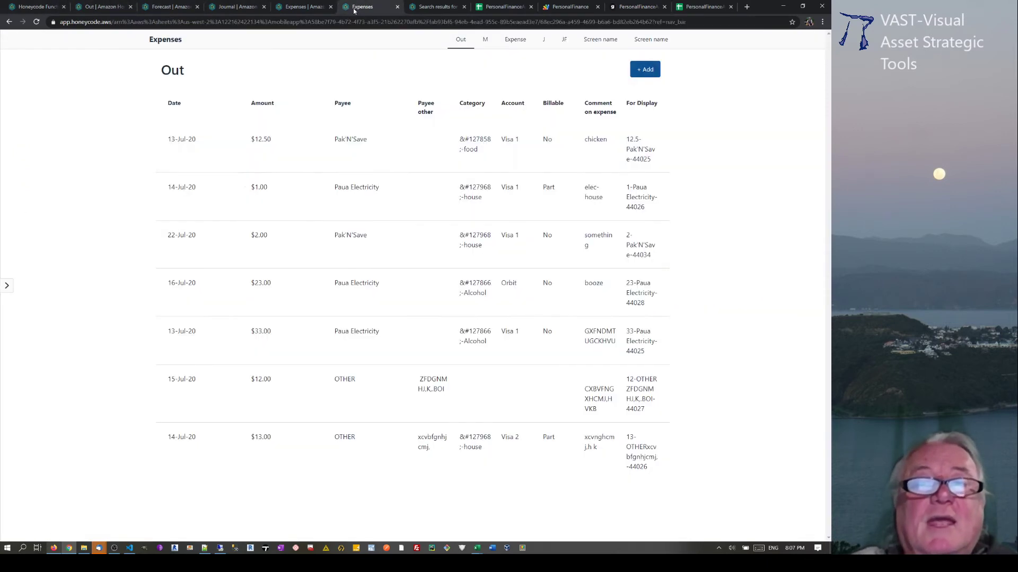
click(647, 75)
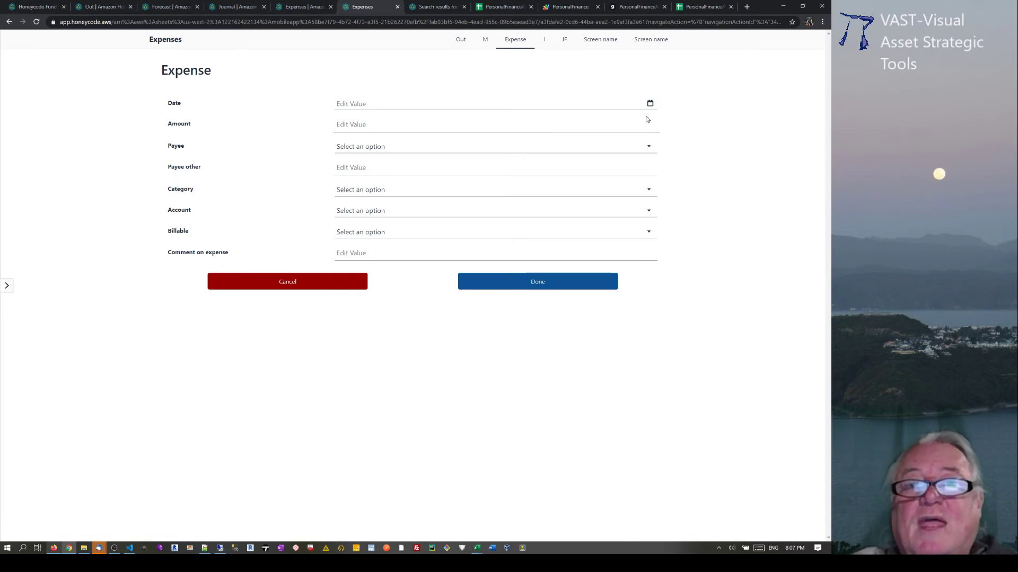
click(651, 147)
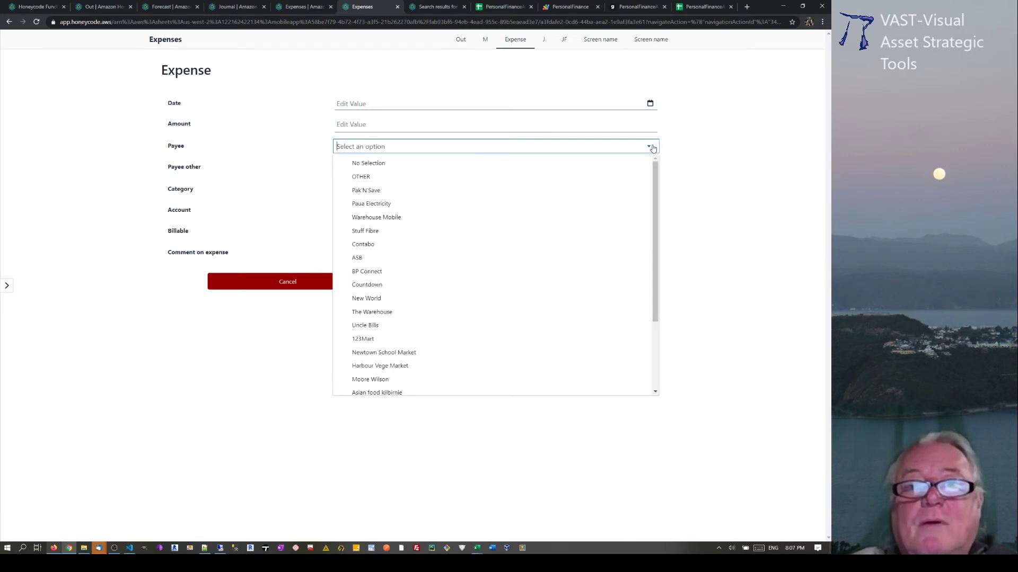
click(692, 138)
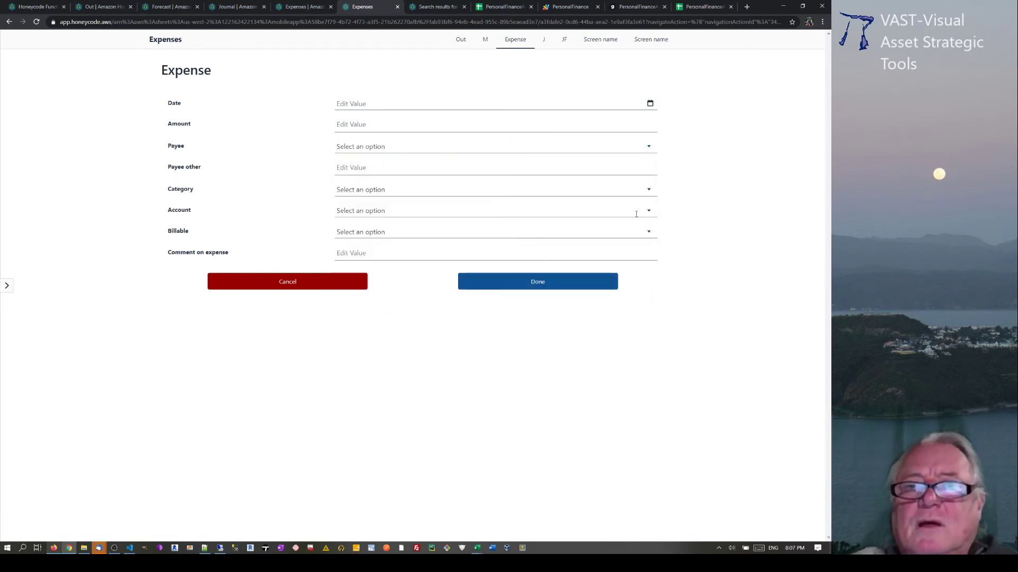
click(651, 194)
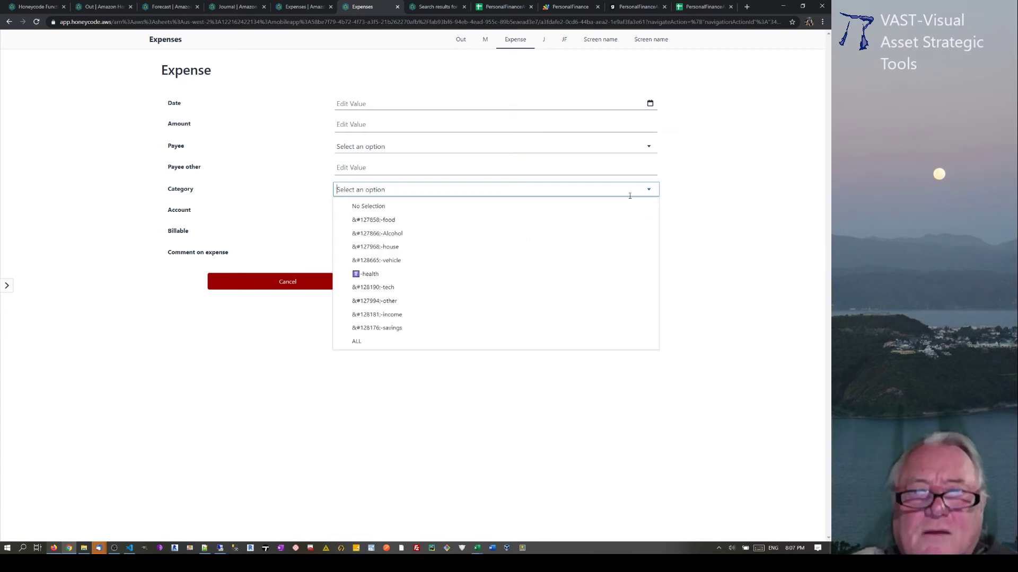
click(707, 199)
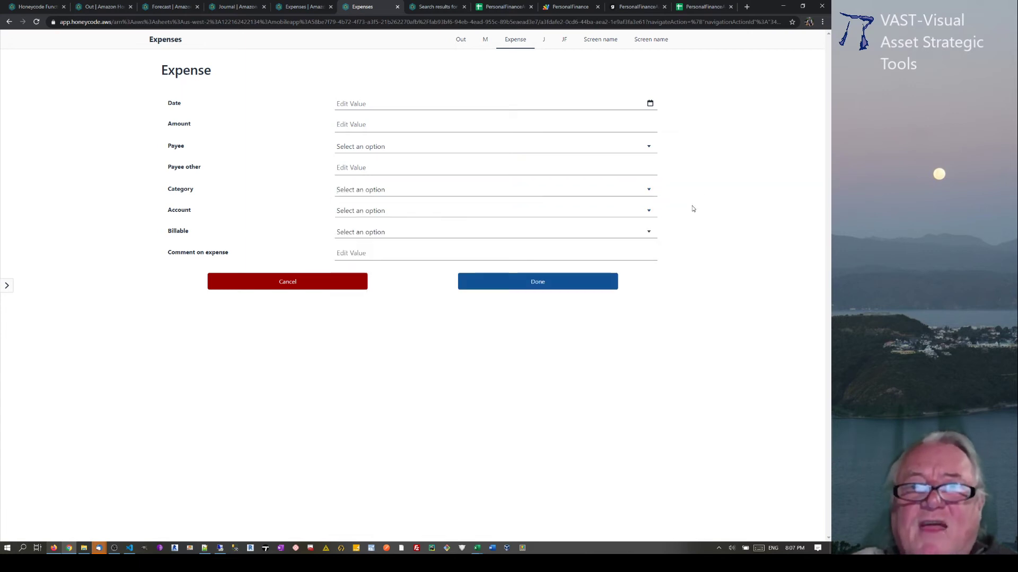
click(649, 213)
click(668, 77)
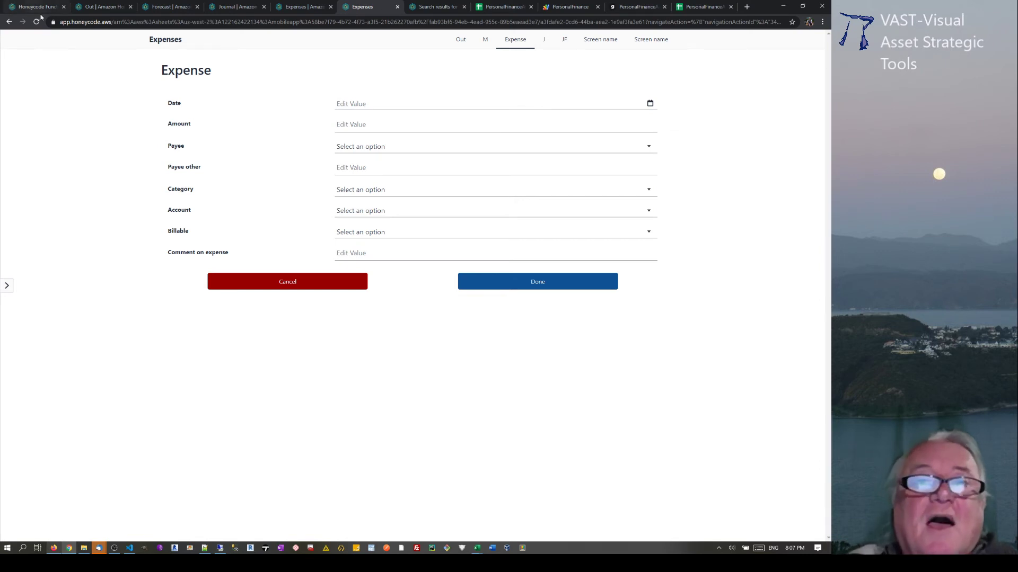
Show the Finance workbook's Out and Forecast tables and examine the formula in Forecast's Pay this month column
click(121, 7)
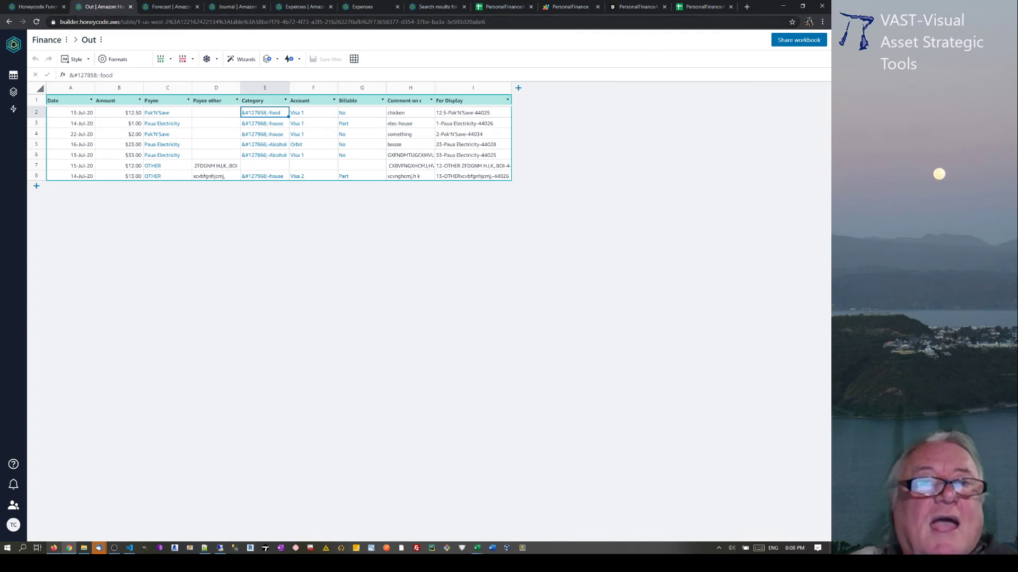
click(46, 7)
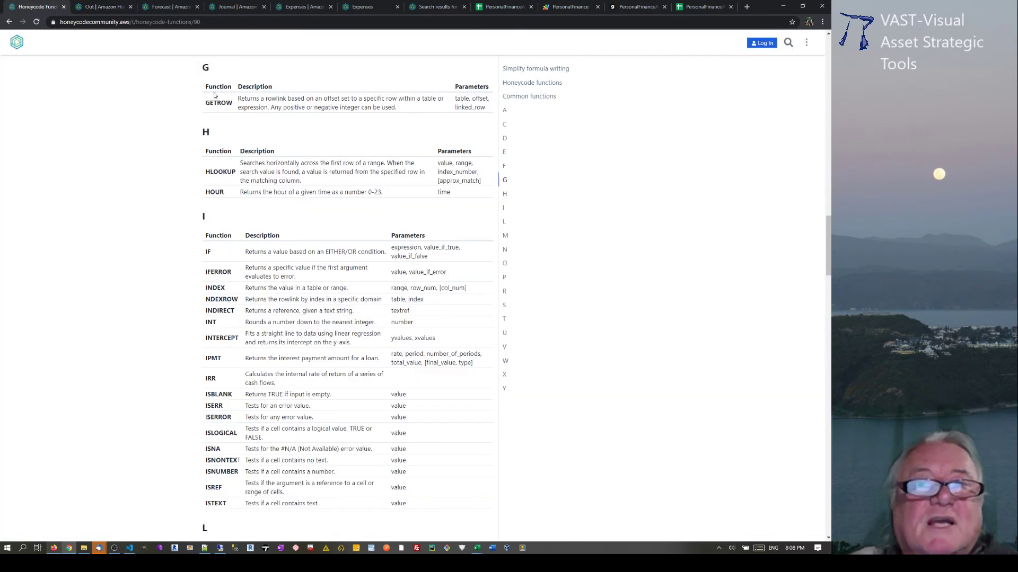
click(104, 7)
click(171, 7)
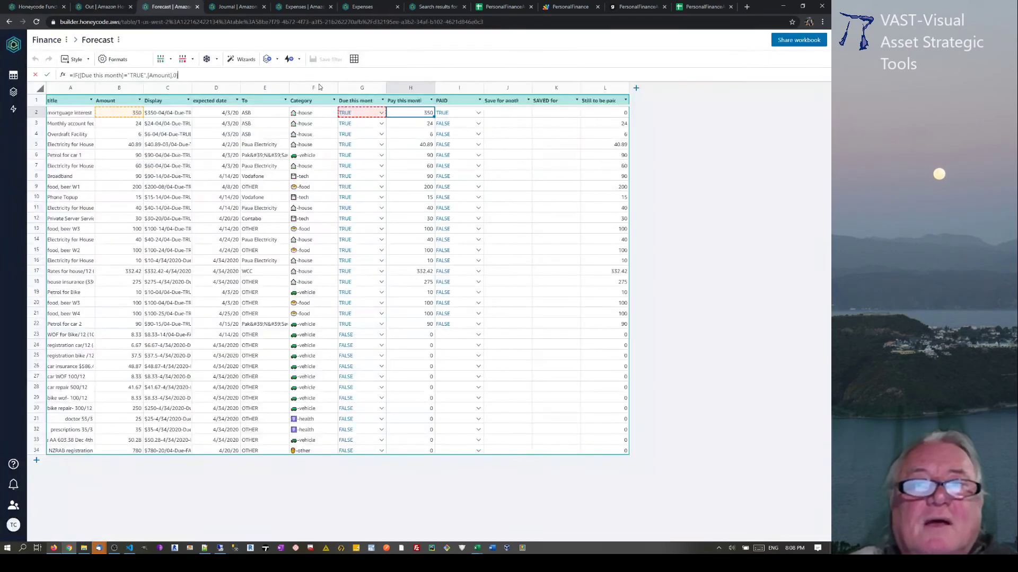
key(Escape)
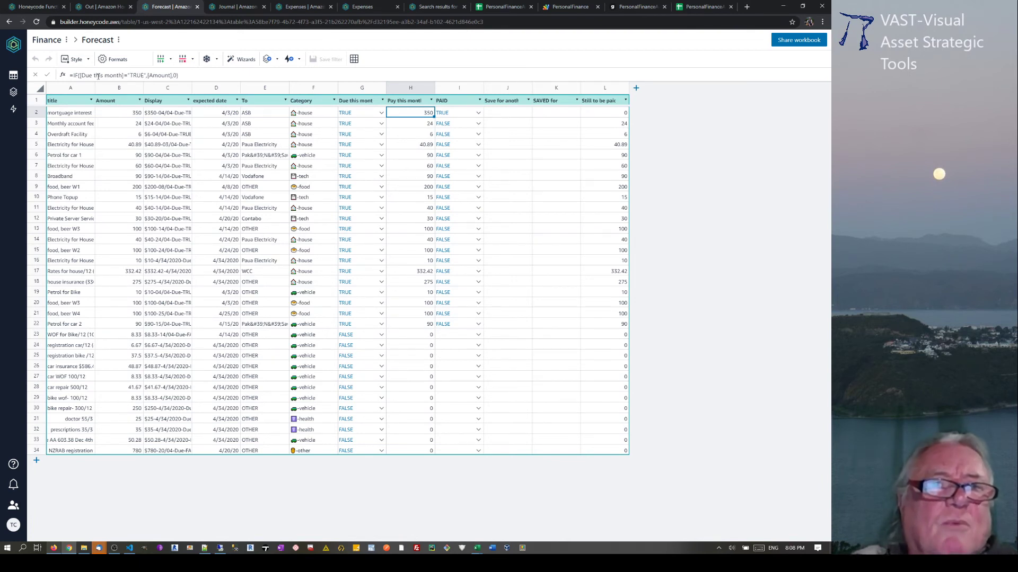
click(421, 135)
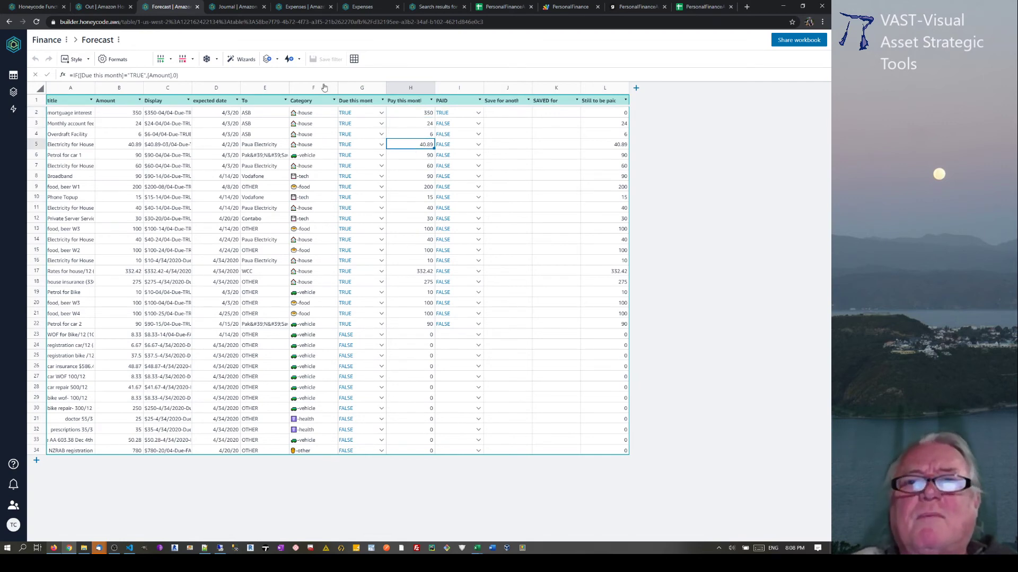
Show the PersonalFinanceApp spreadsheet's NOTES sheet, and look through the Honeycode Functions reference before returning to its beginning
click(499, 7)
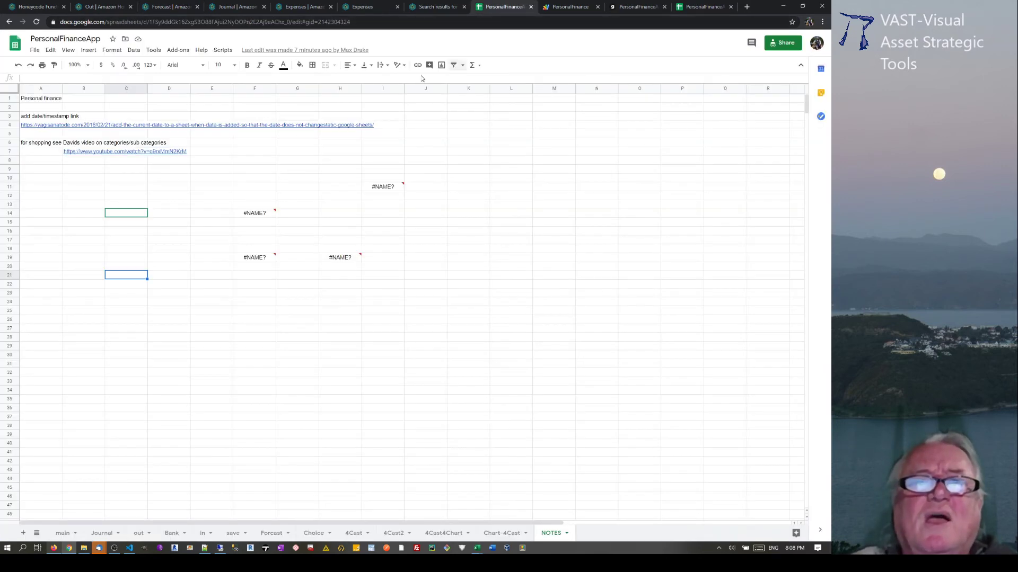
click(351, 153)
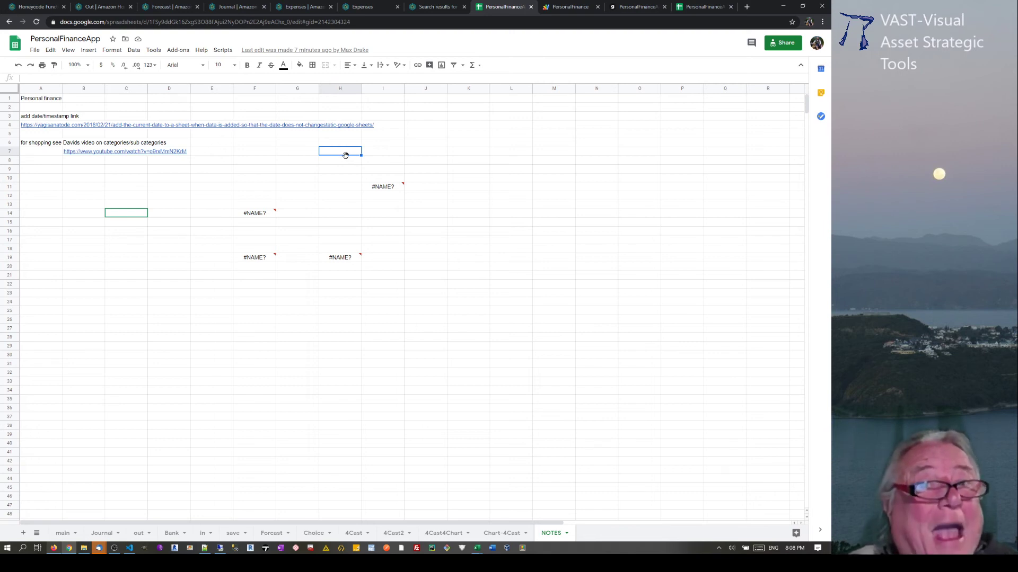
click(33, 7)
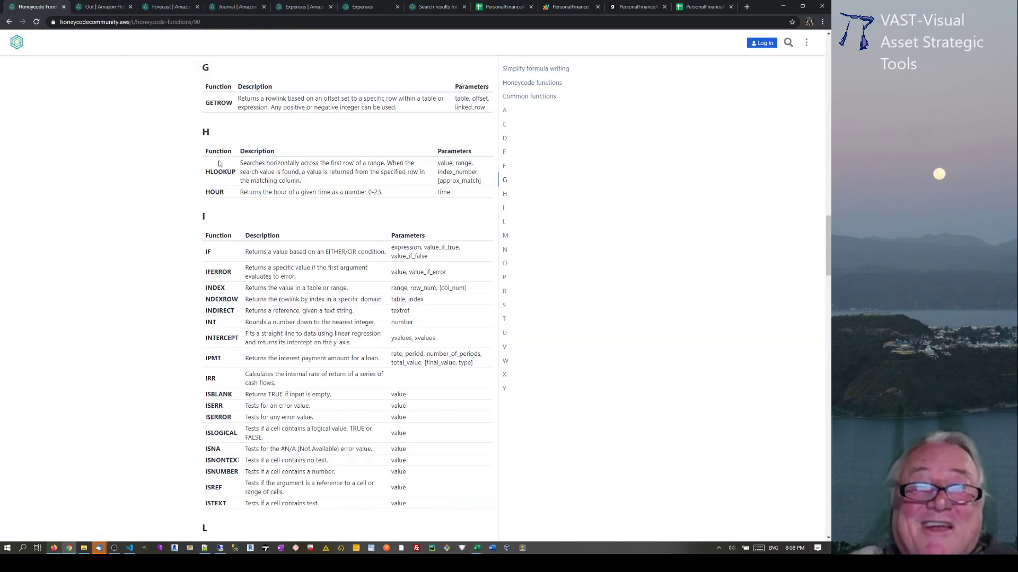
scroll(325, 220, down, 4)
scroll(325, 220, down, 12)
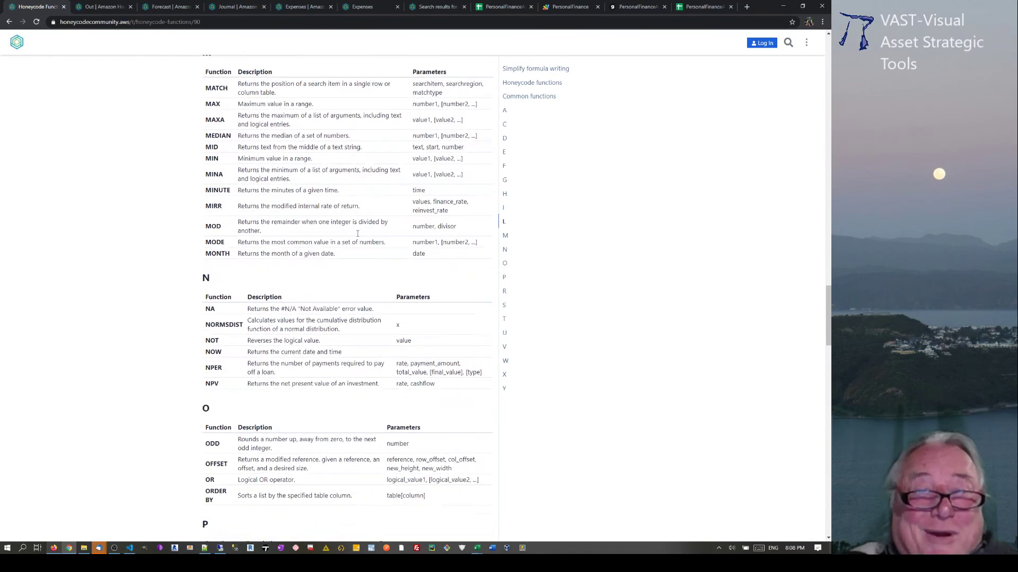
drag(828, 362, 823, 53)
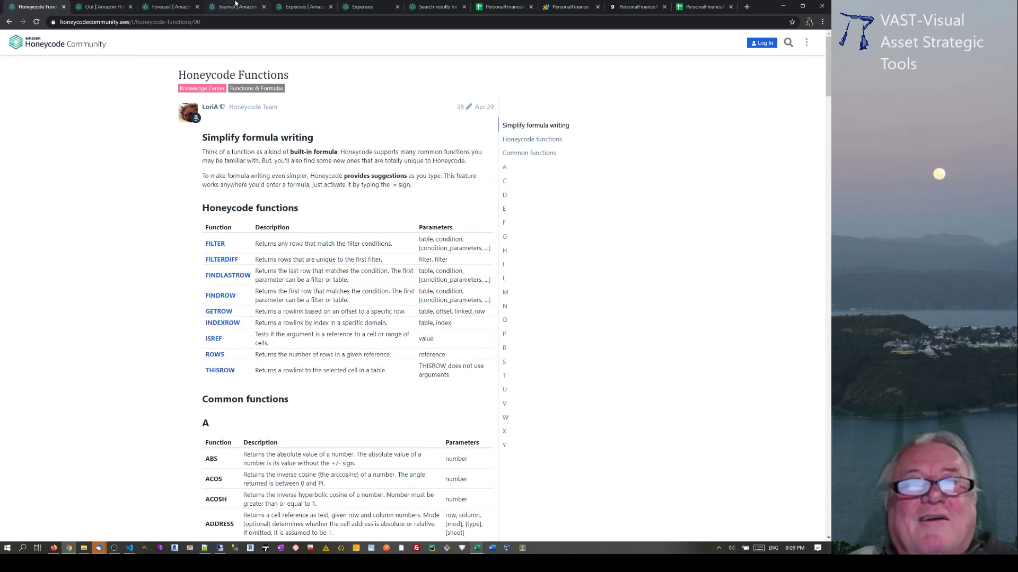
Switch to Firefox, show the Channel videos list in YouTube Studio, and minimize the browser
click(53, 548)
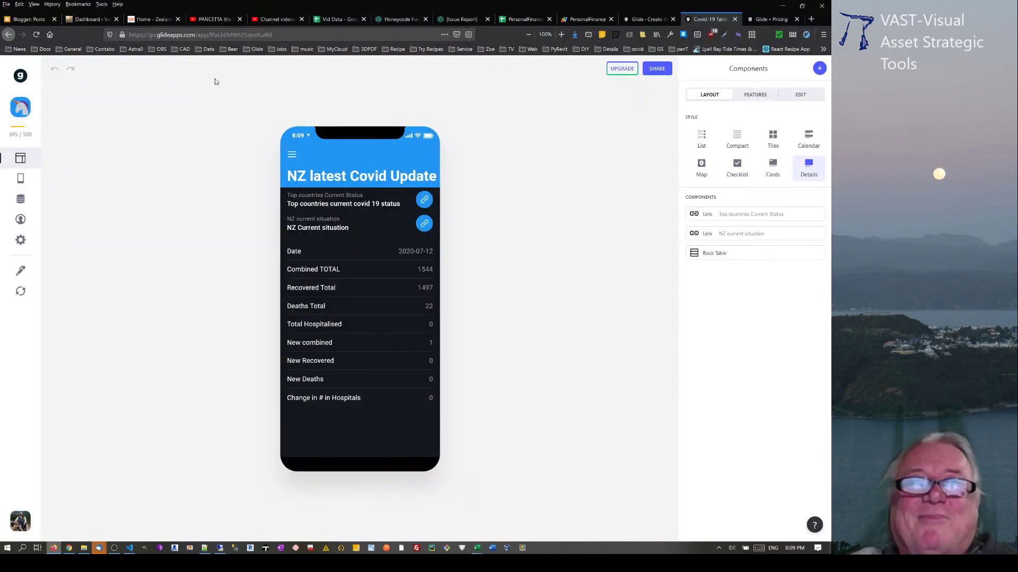
click(275, 20)
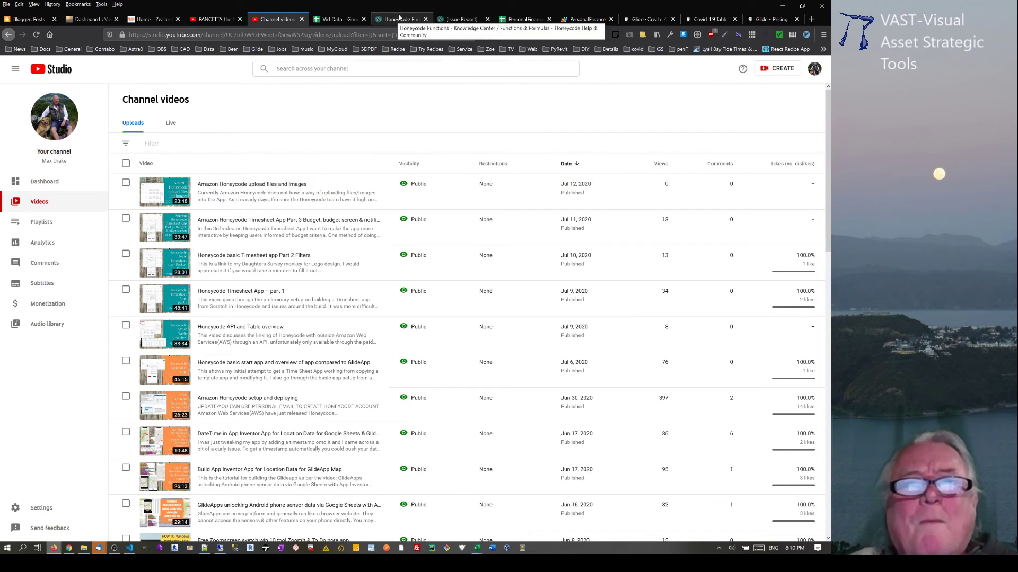
click(782, 5)
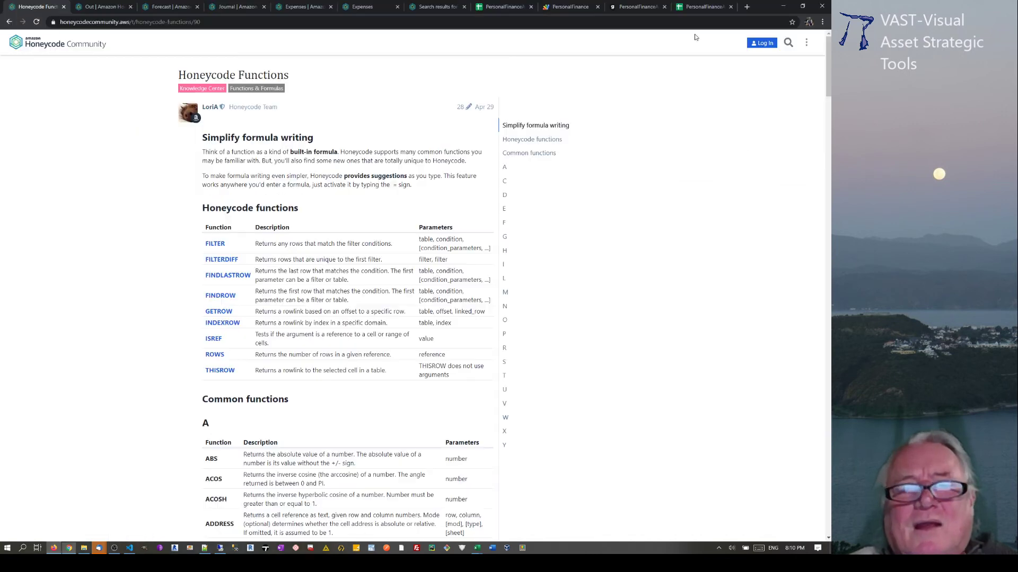
Show the Expenses app in the Honeycode builder and the two options for creating another app in the workbook
click(363, 7)
click(302, 7)
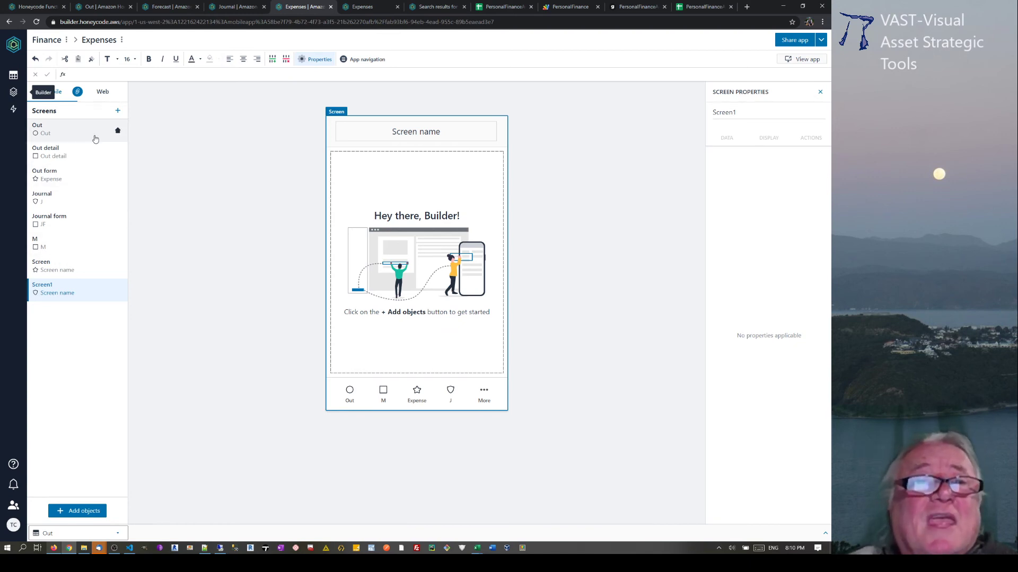
click(12, 91)
click(122, 78)
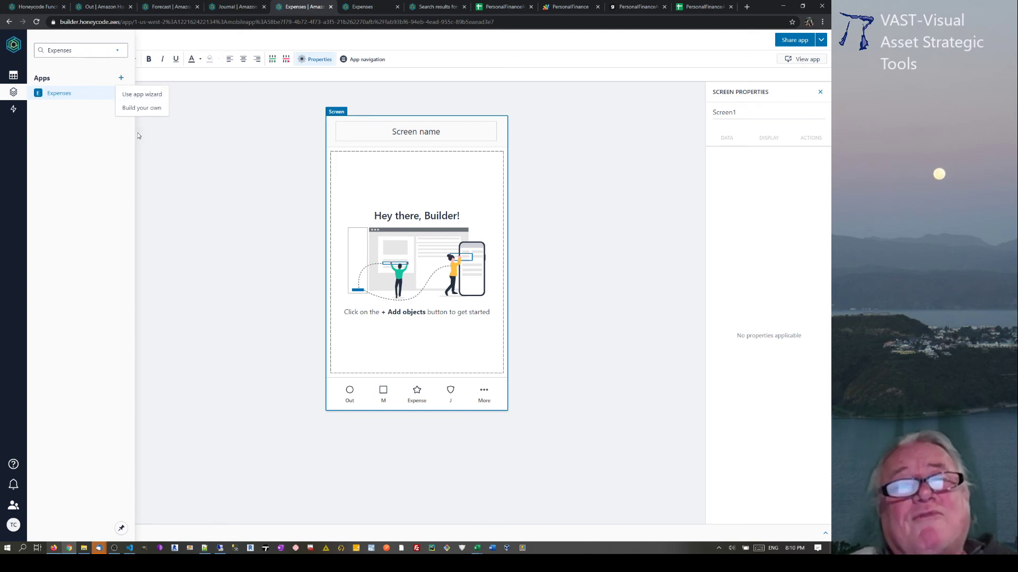
click(188, 163)
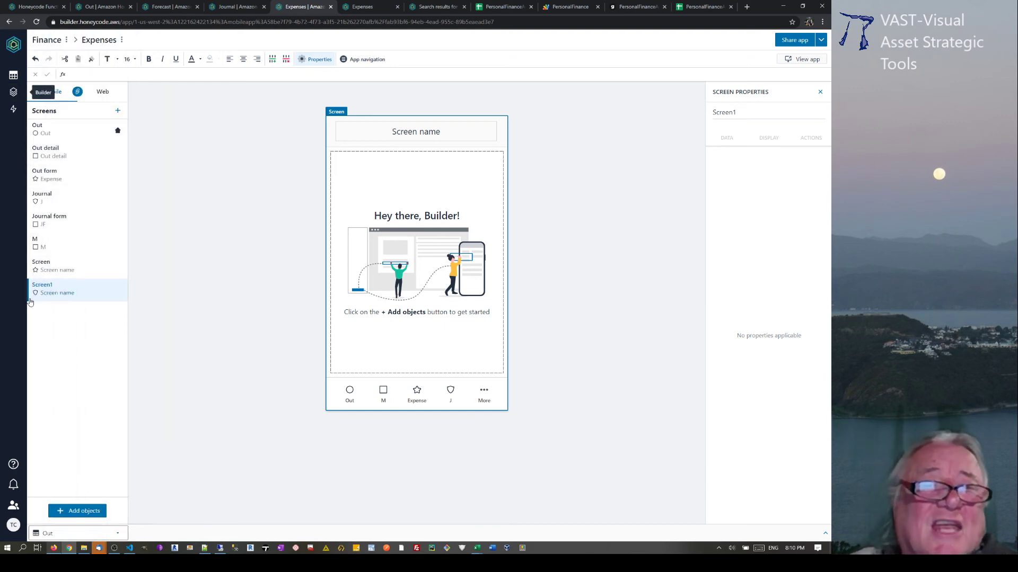